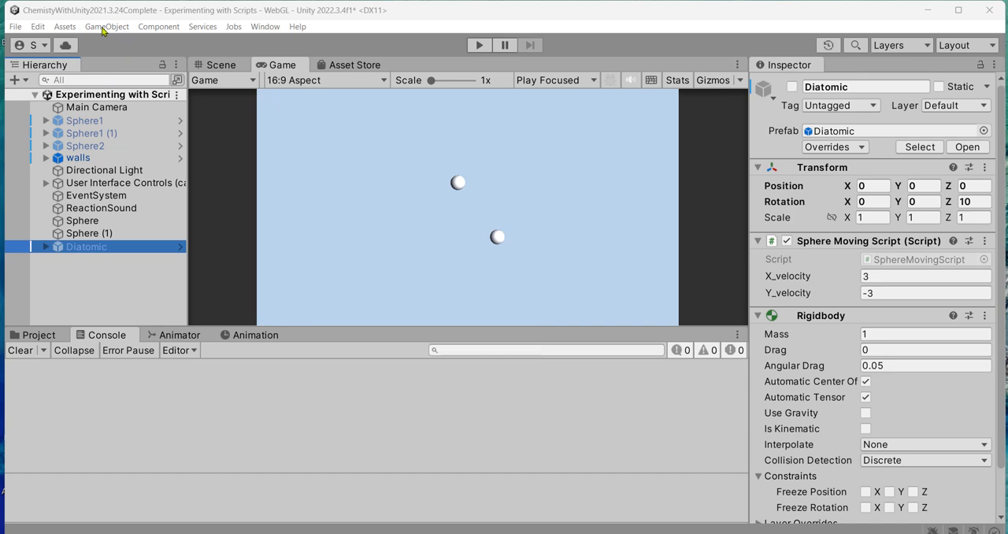
- Add a 2D circle sprite object to the scene
{"action": "left_click", "coordinate": [107, 29]}
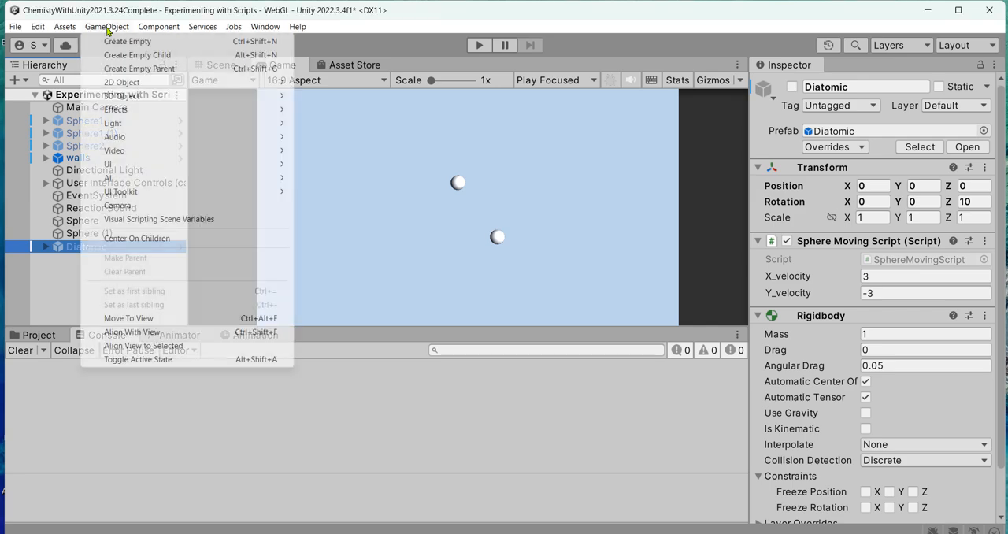
{"action": "mouse_move", "coordinate": [144, 82]}
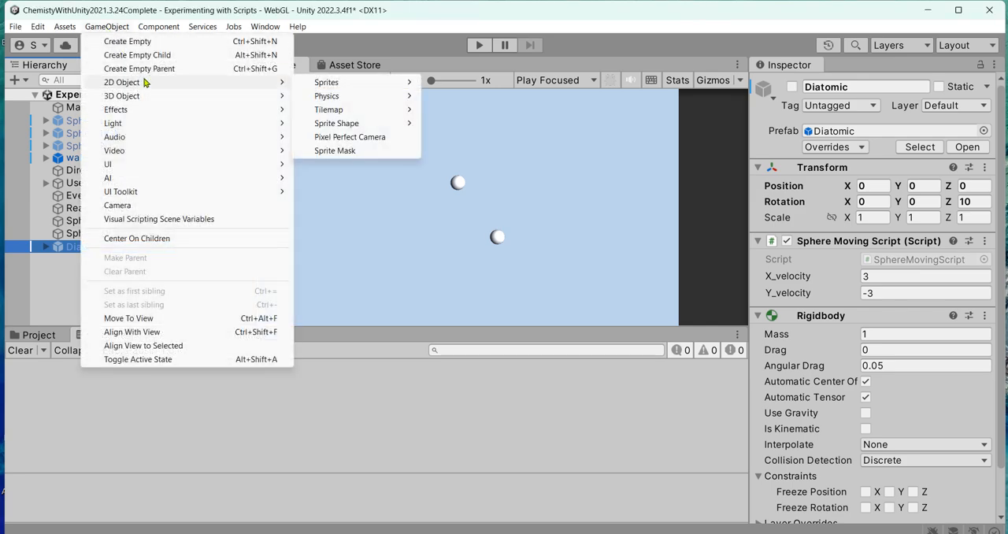
{"action": "mouse_move", "coordinate": [359, 85]}
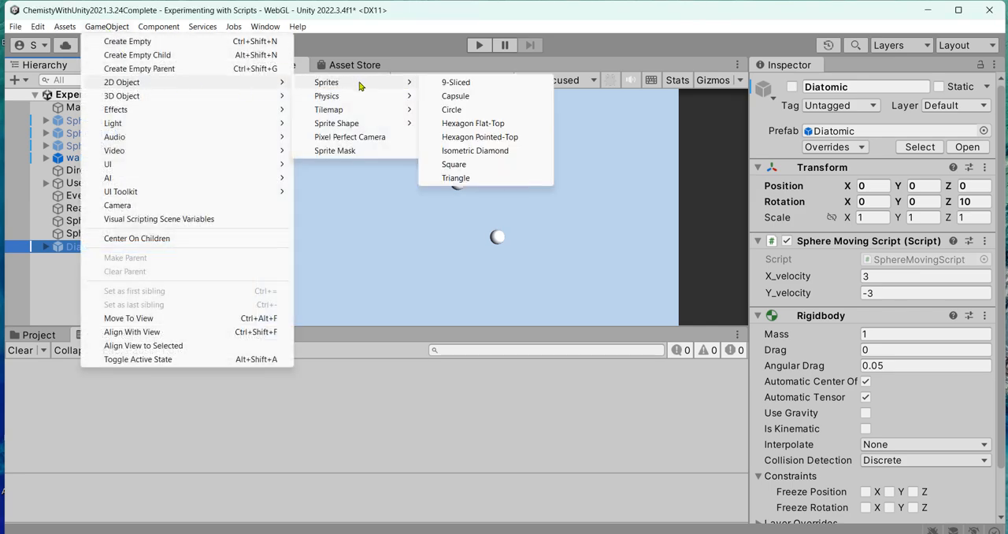
{"action": "left_click", "coordinate": [469, 111]}
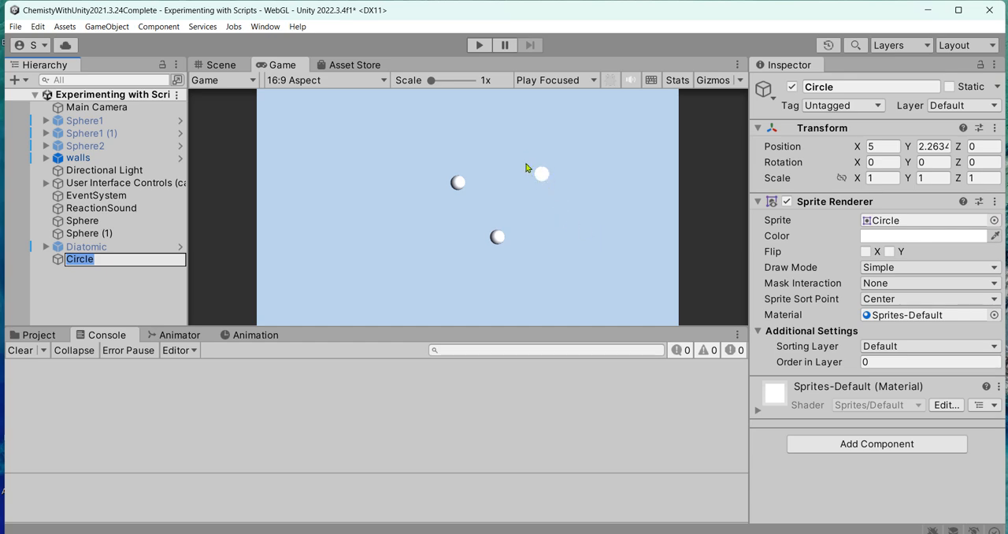
- Assign the Flame image from the Assets Images folder as the sprite of the Circle object
{"action": "left_click", "coordinate": [50, 337]}
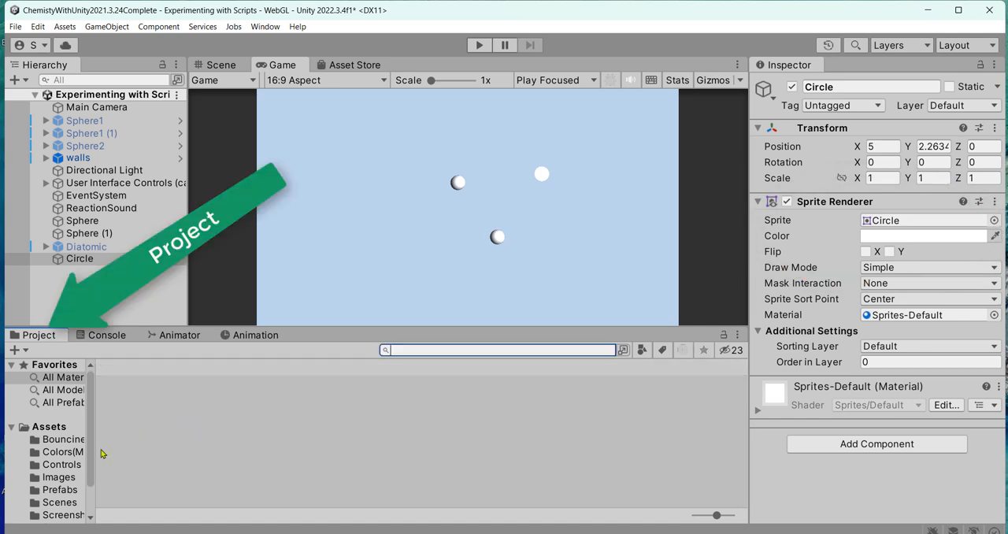
{"action": "left_click", "coordinate": [57, 428]}
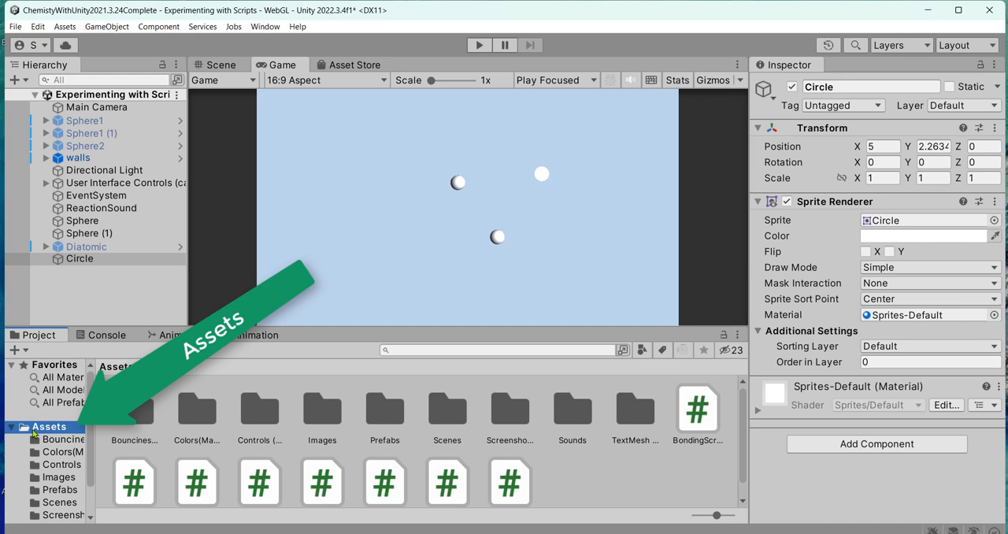
{"action": "double_click", "coordinate": [318, 414]}
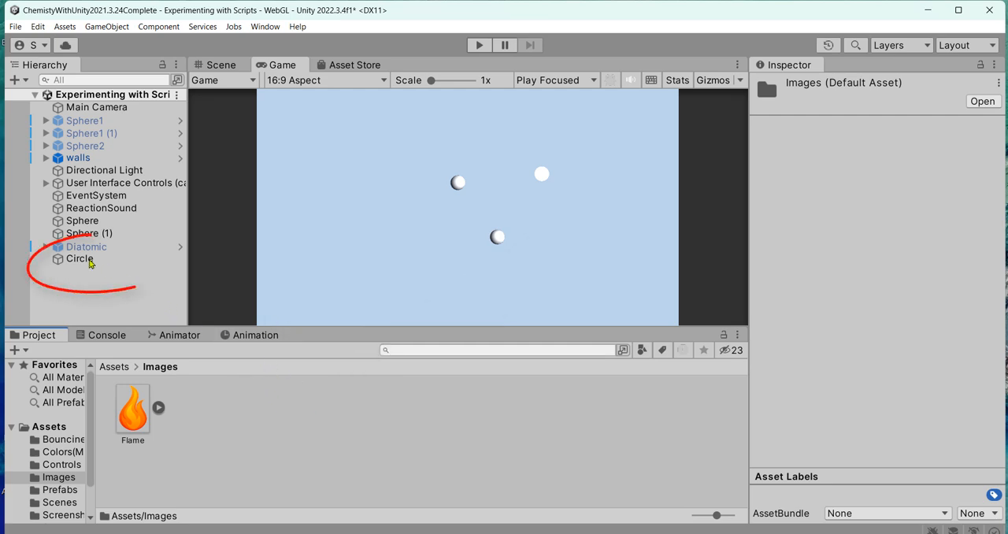
{"action": "left_click", "coordinate": [79, 259]}
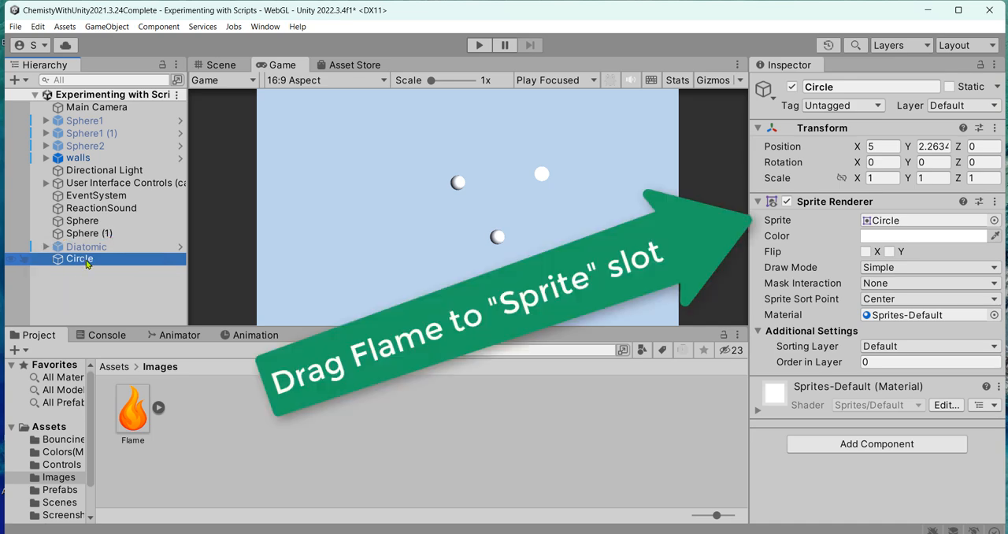
{"action": "mouse_move", "coordinate": [127, 420]}
{"action": "left_mouse_down"}
{"action": "mouse_move", "coordinate": [759, 284]}
{"action": "mouse_move", "coordinate": [856, 234]}
{"action": "mouse_move", "coordinate": [899, 229]}
{"action": "left_mouse_up"}
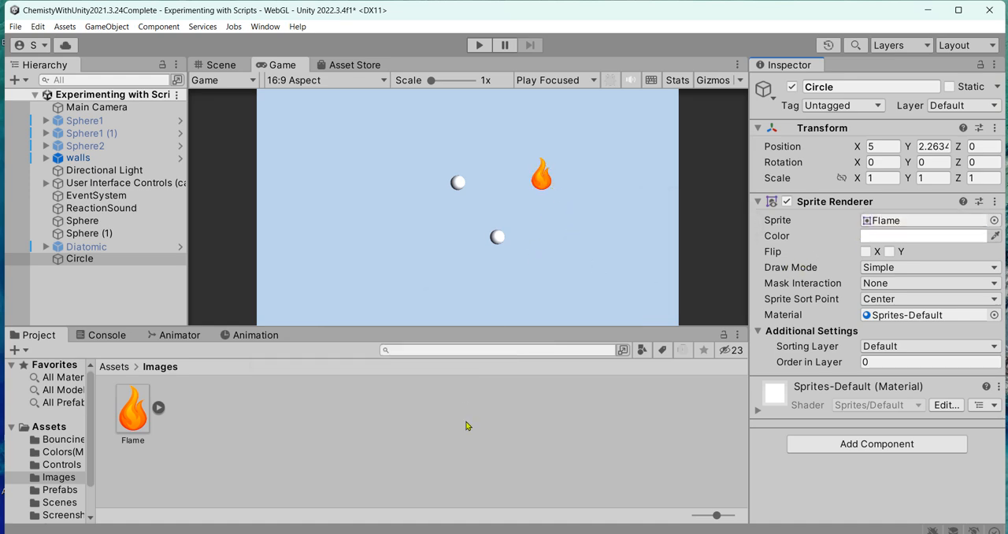
- Rename the Circle object as FlameSprite
{"action": "left_click", "coordinate": [98, 260]}
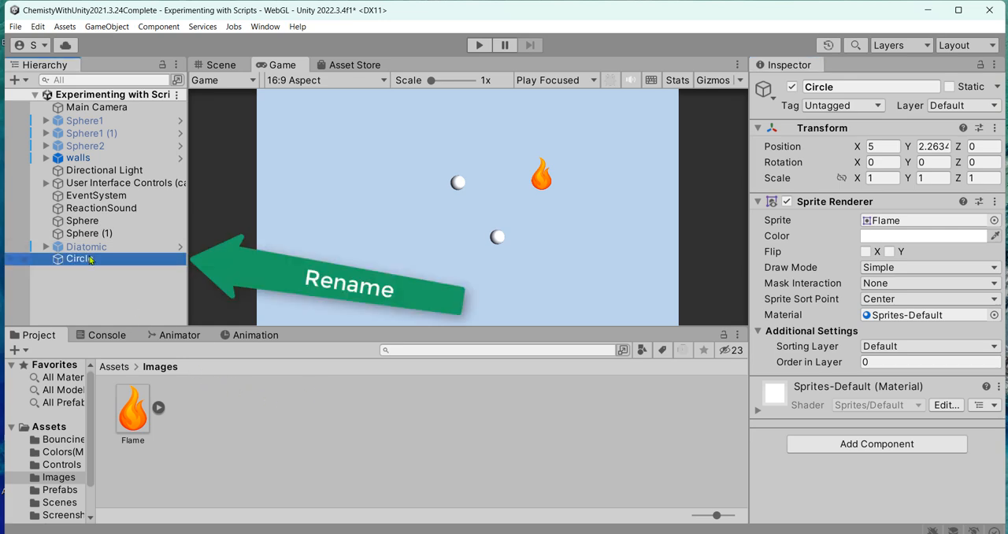
{"action": "left_click", "coordinate": [92, 261]}
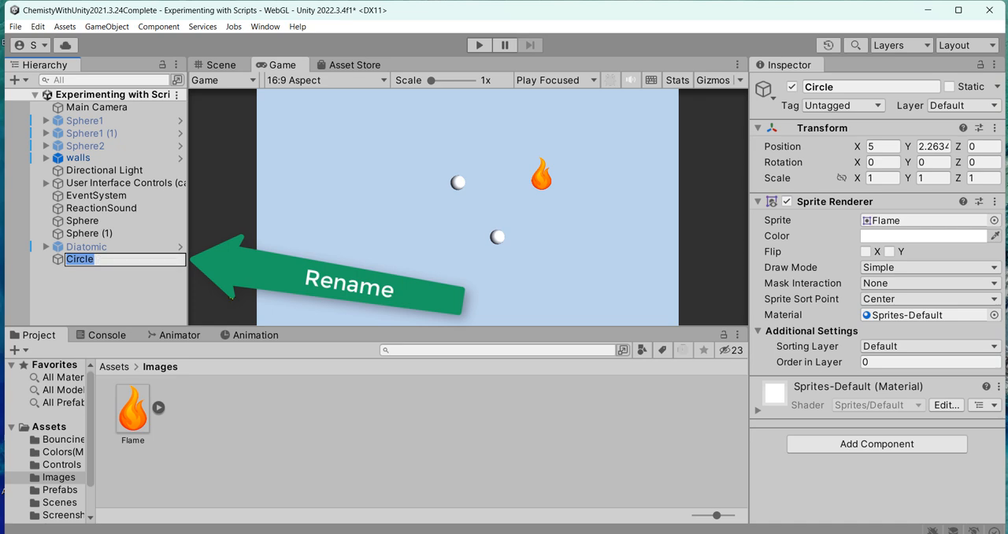
{"action": "type", "text": "Flame"}
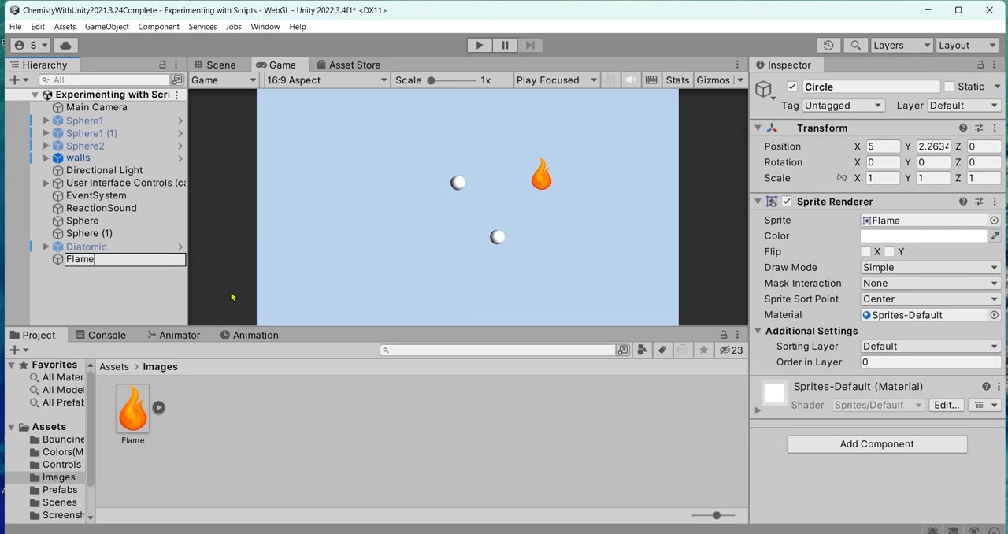
{"action": "type", "text": "Sprite"}
{"action": "left_click", "coordinate": [236, 294]}
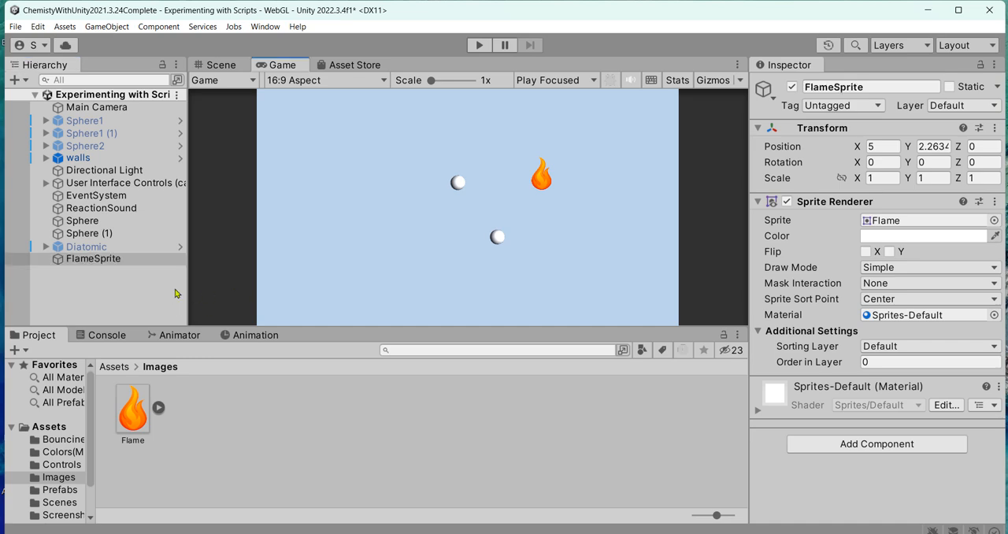
- Add a 3D physics Rigidbody component to FlameSprite and turn off its Use Gravity option
{"action": "left_click", "coordinate": [143, 261]}
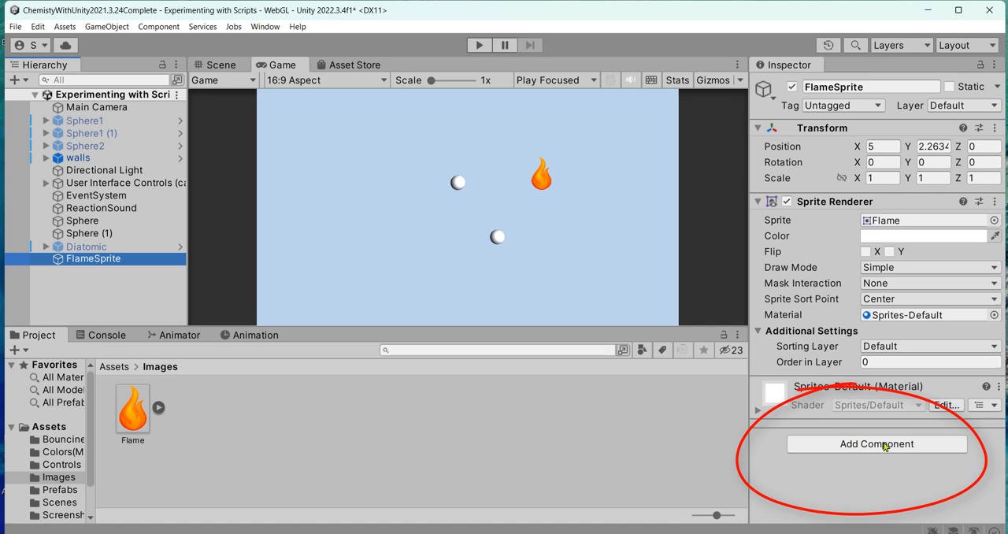
{"action": "left_click", "coordinate": [884, 445]}
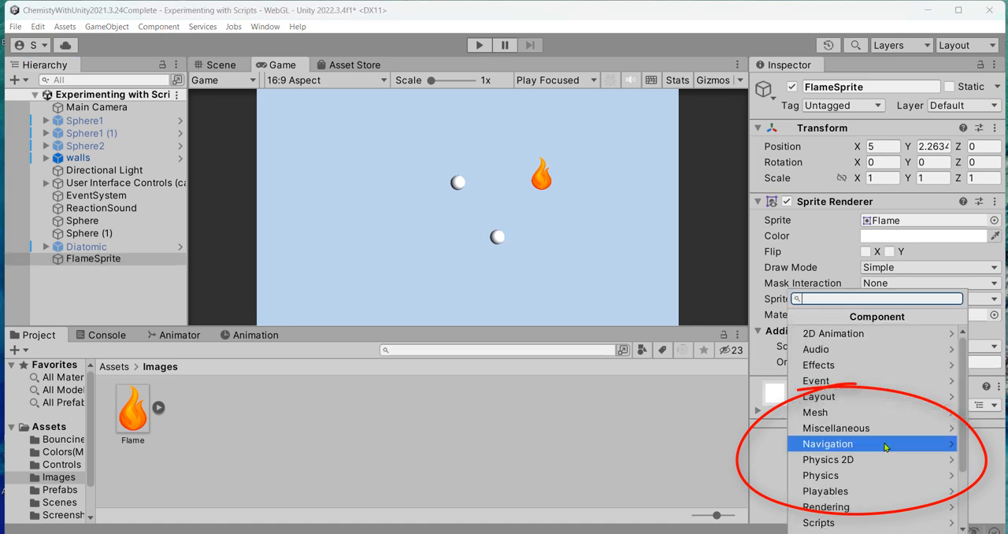
{"action": "left_click", "coordinate": [856, 477]}
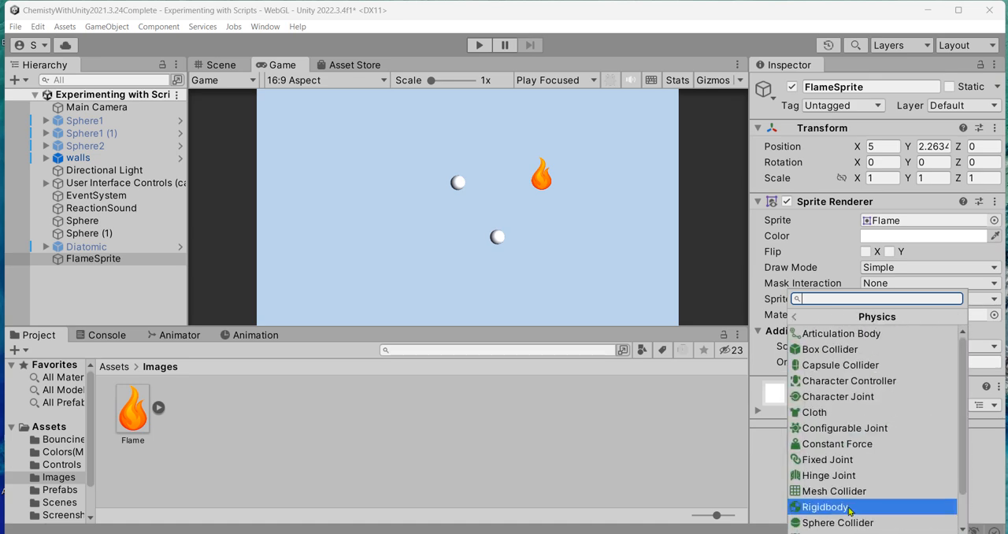
{"action": "left_click", "coordinate": [851, 509]}
{"action": "scroll", "coordinate": [905, 473], "scroll_direction": "down", "scroll_amount": 1}
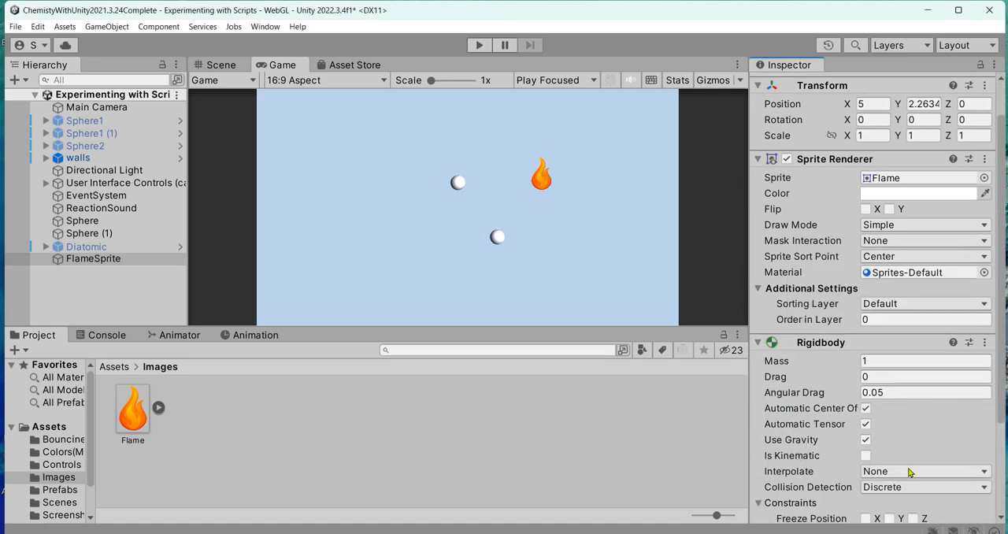
{"action": "left_click", "coordinate": [865, 440]}
- Add a Sphere Collider to FlameSprite and set its radius to 0.75, checking the fit in the Scene view
{"action": "scroll", "coordinate": [866, 449], "scroll_direction": "down", "scroll_amount": 3}
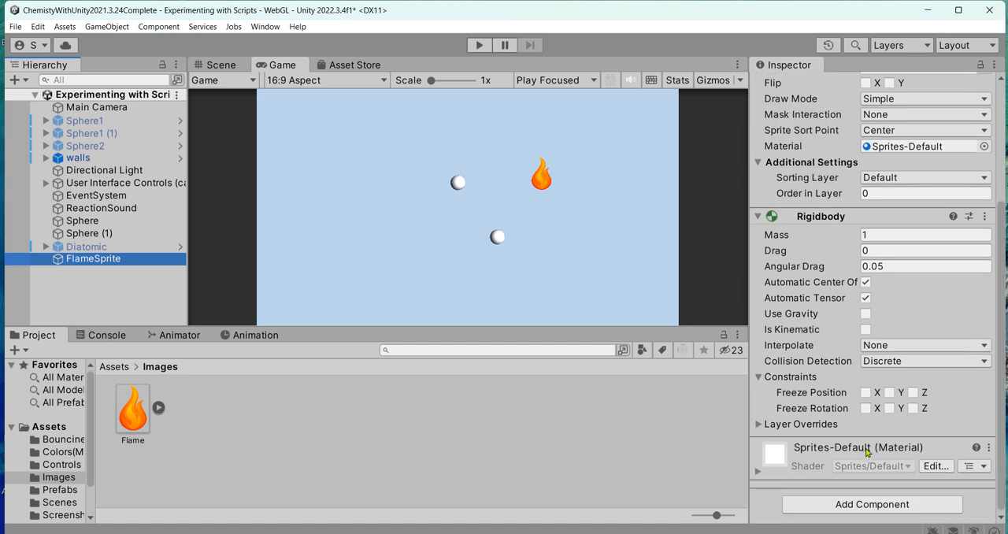
{"action": "left_click", "coordinate": [893, 508]}
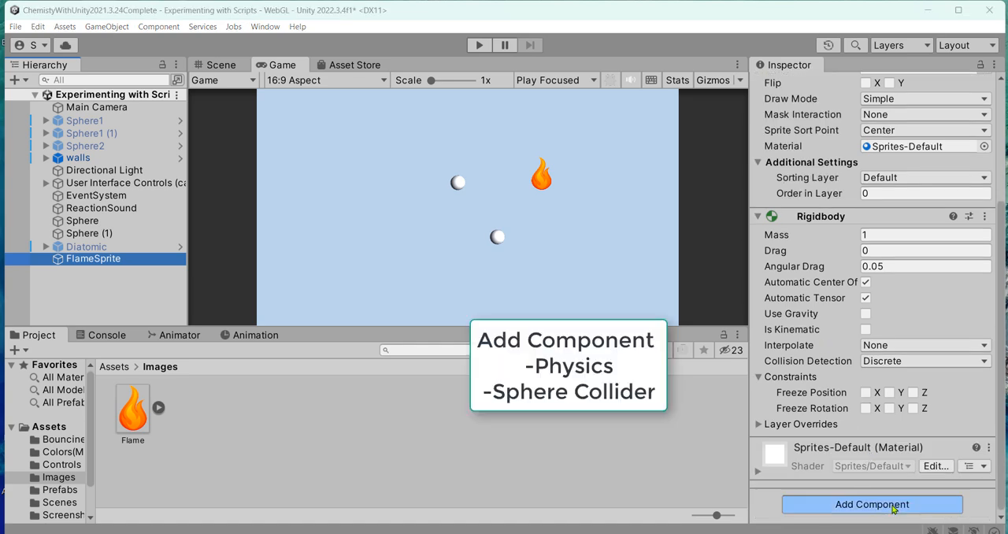
{"action": "left_click", "coordinate": [873, 475]}
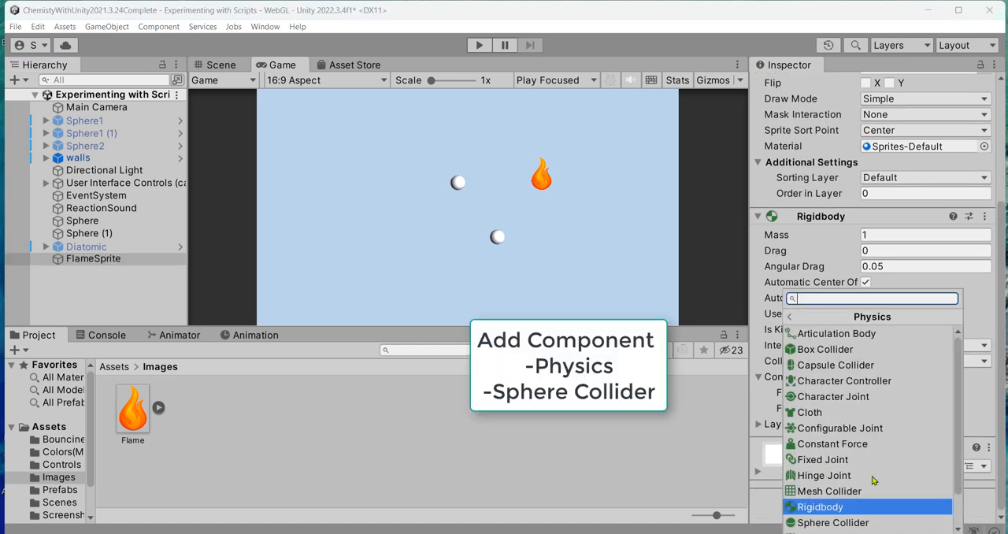
{"action": "left_click", "coordinate": [861, 523]}
{"action": "scroll", "coordinate": [898, 469], "scroll_direction": "down", "scroll_amount": 5}
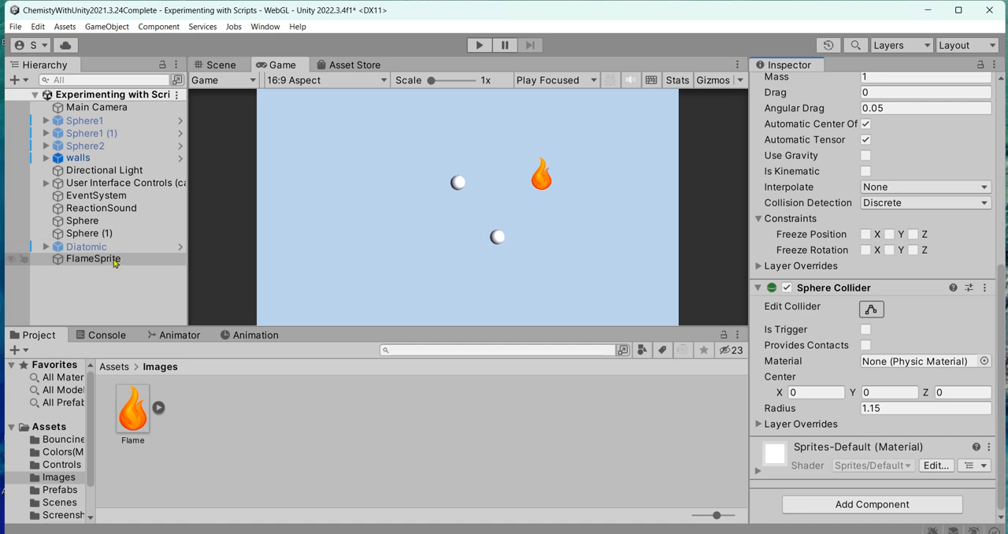
{"action": "left_click", "coordinate": [219, 66]}
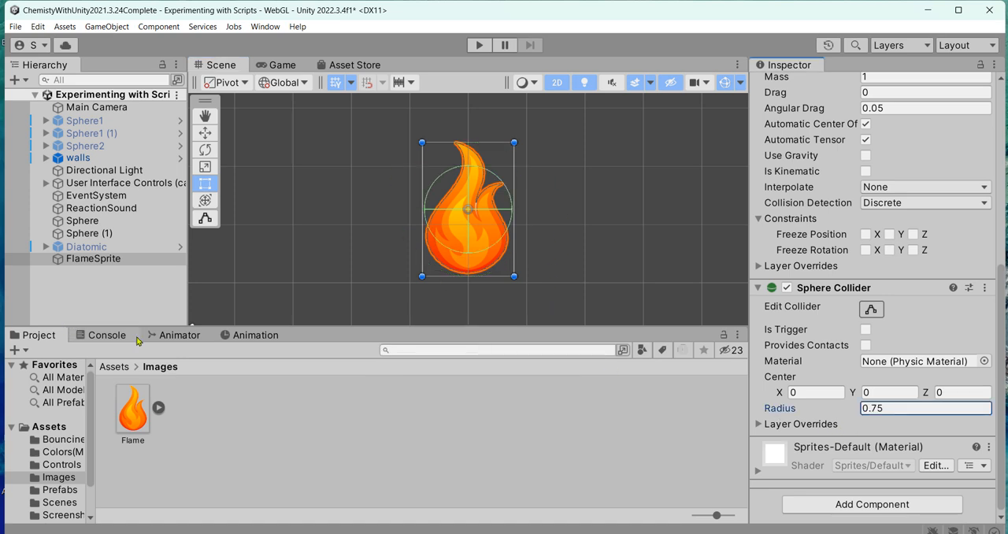
- Add the Pac Man Movement Script to FlameSprite and set its speed to 4
{"action": "left_click", "coordinate": [125, 263]}
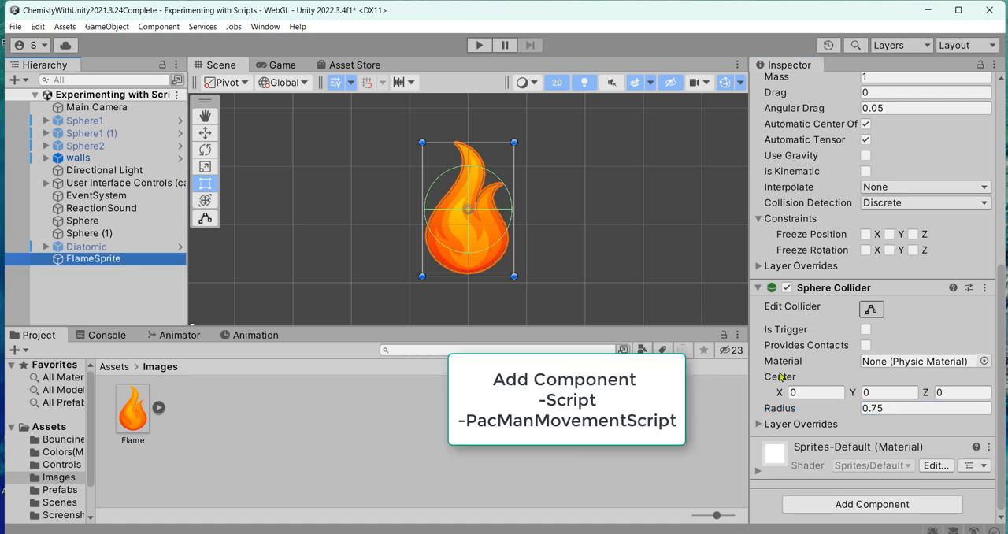
{"action": "left_click", "coordinate": [863, 506]}
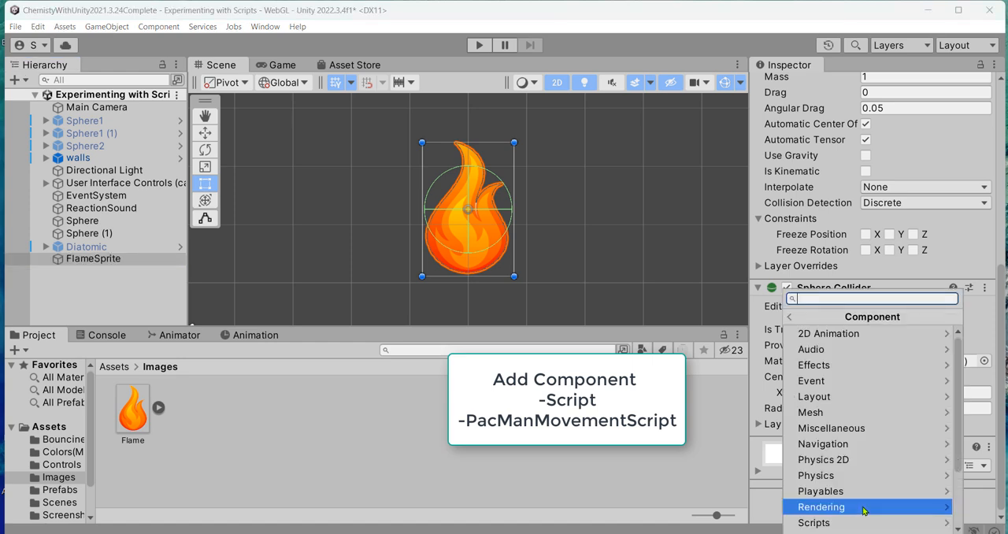
{"action": "scroll", "coordinate": [878, 468], "scroll_direction": "down", "scroll_amount": 3}
{"action": "left_click", "coordinate": [870, 476]}
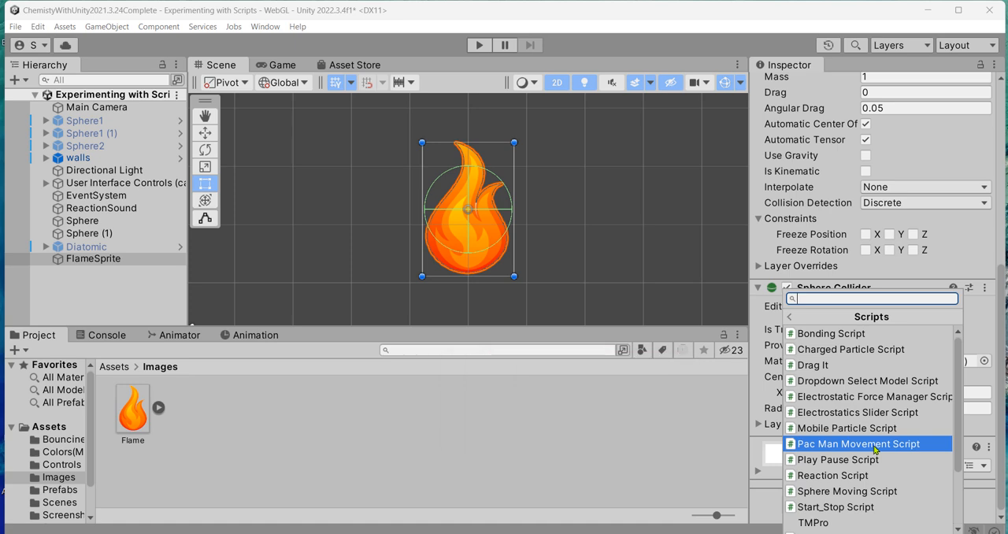
{"action": "left_click", "coordinate": [875, 446]}
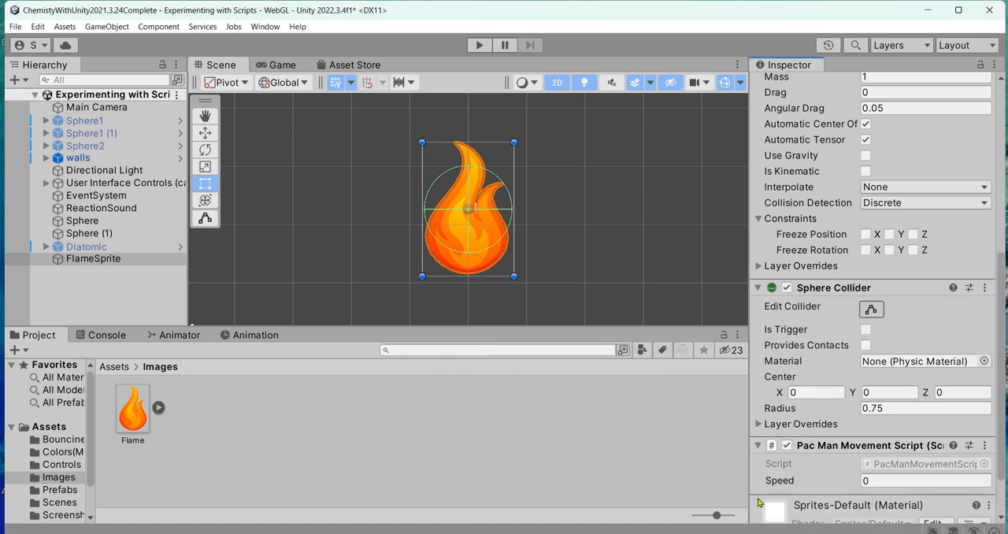
{"action": "left_click", "coordinate": [868, 484]}
{"action": "left_click", "coordinate": [872, 487]}
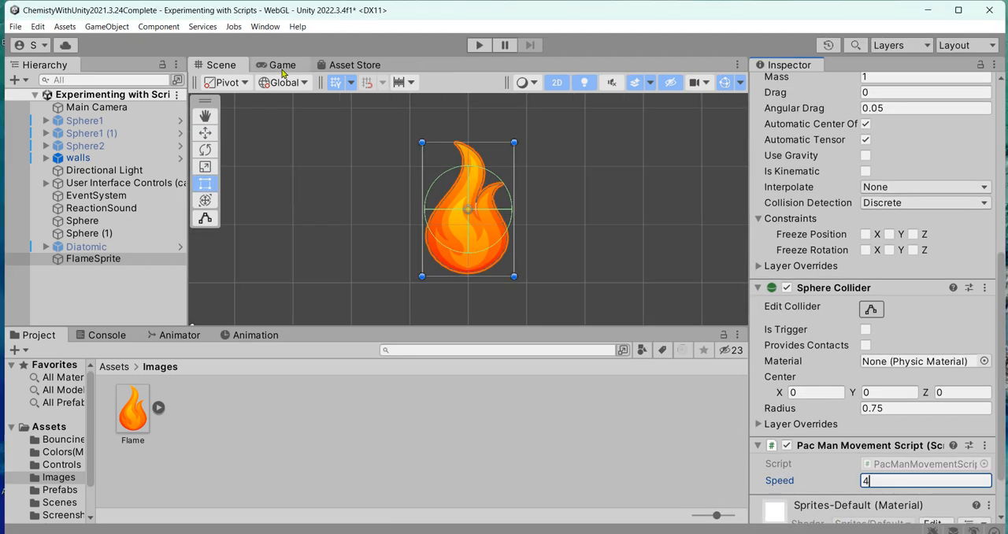
- Run the scene in the Game view and steer the flame around the play area in all four directions to test its movement
{"action": "left_click", "coordinate": [282, 64]}
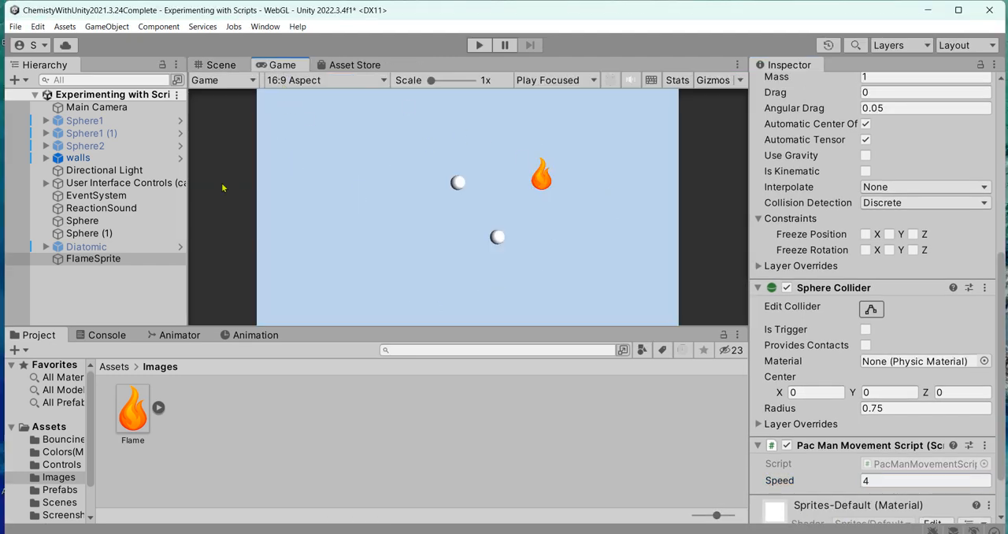
{"action": "left_click", "coordinate": [479, 45]}
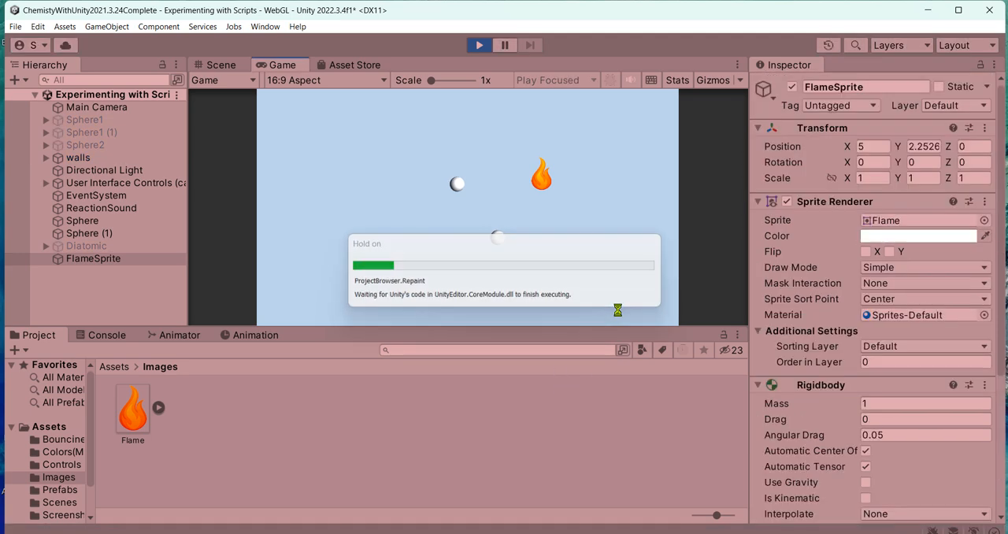
{"action": "left_click", "coordinate": [628, 221]}
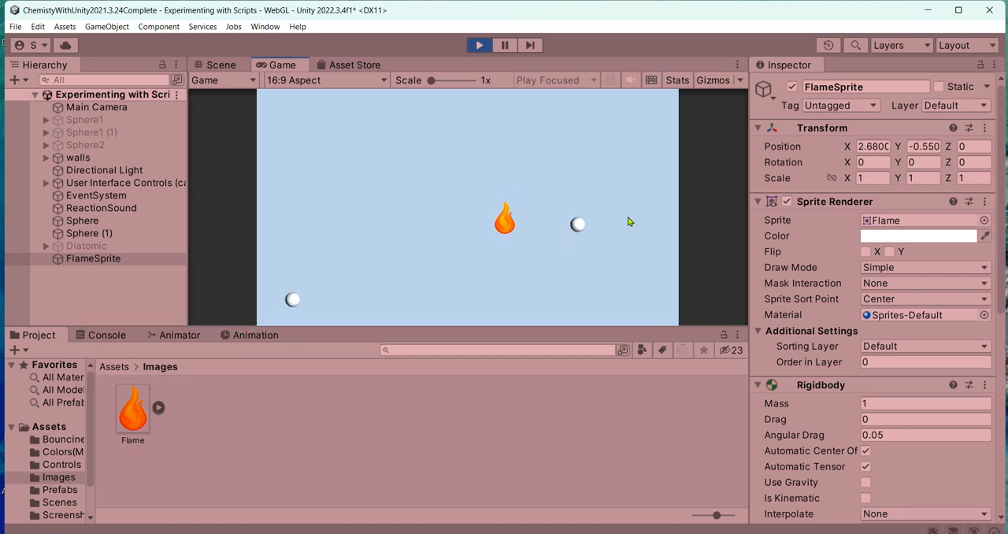
{"action": "key", "text": "Up"}
{"action": "key", "text": "Left"}
{"action": "key", "text": "Down"}
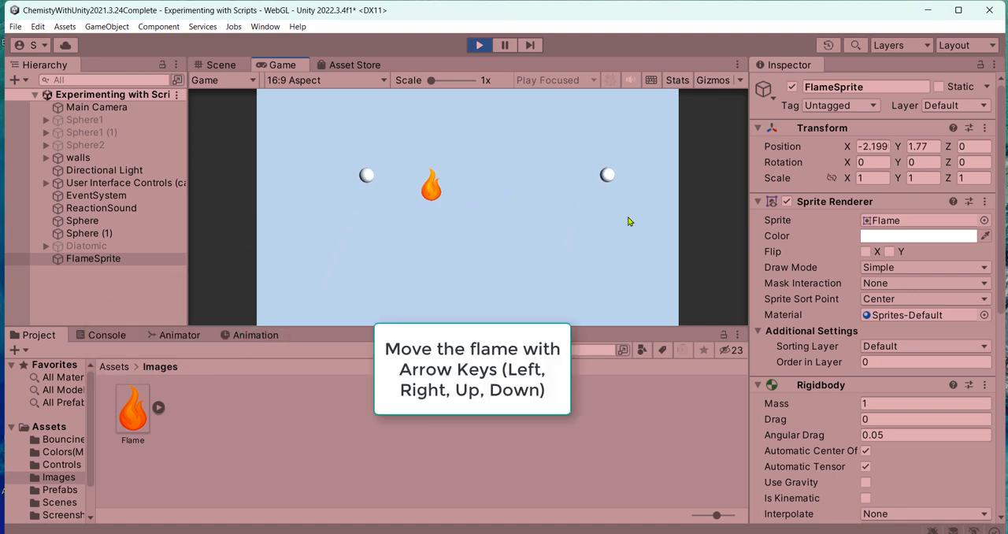
{"action": "key", "text": "Left"}
{"action": "key", "text": "Left"}
{"action": "key", "text": "Up"}
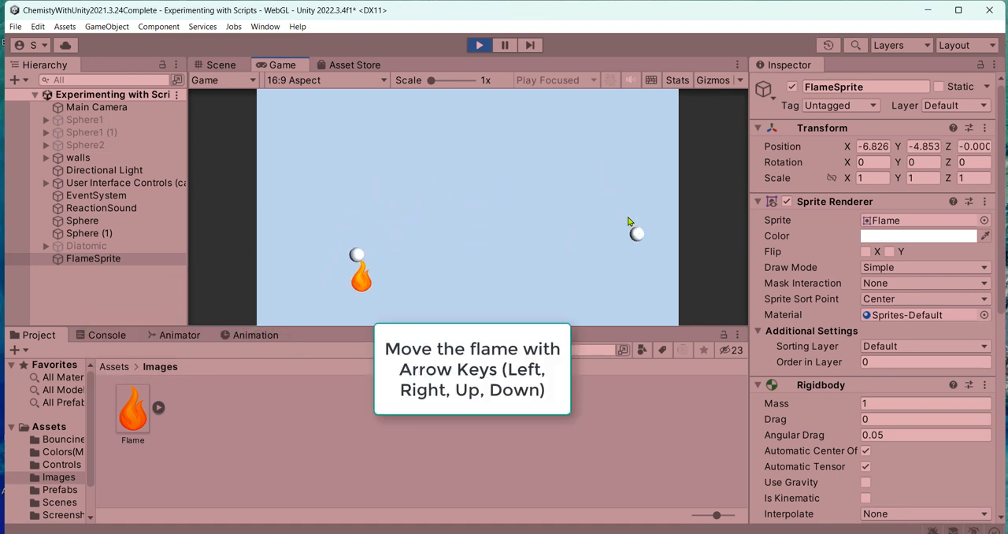
{"action": "key", "text": "Right"}
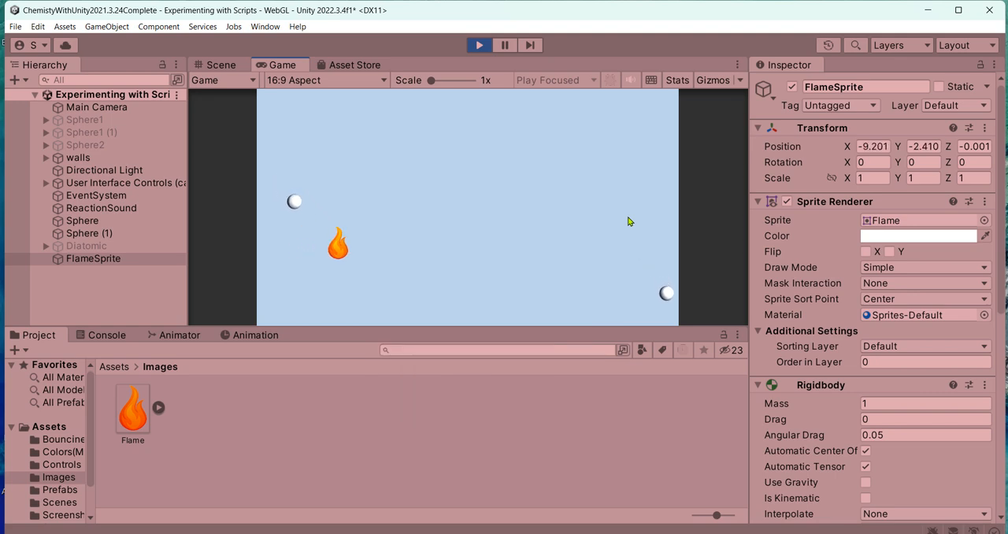
{"action": "key", "text": "Down"}
{"action": "key", "text": "Up"}
{"action": "key", "text": "Down"}
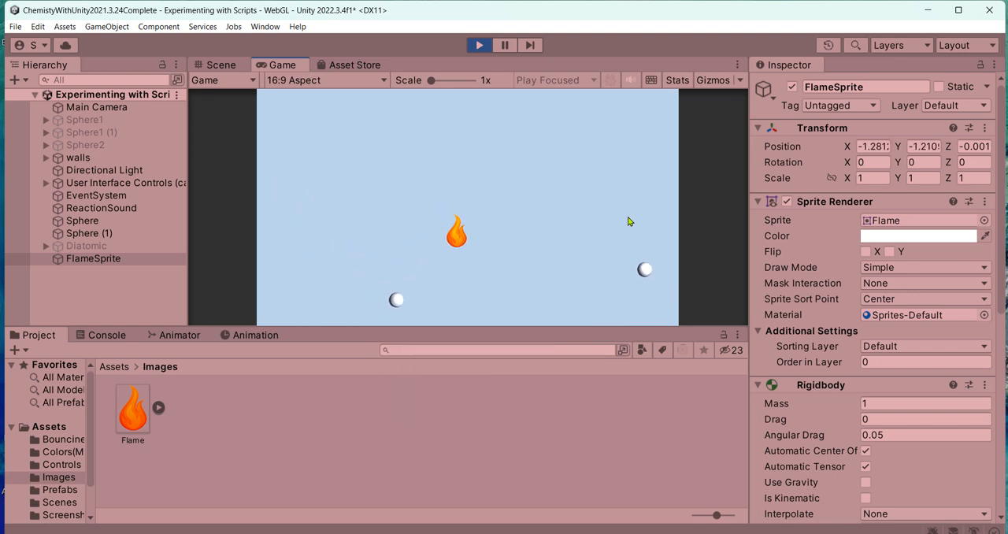
{"action": "key", "text": "Up"}
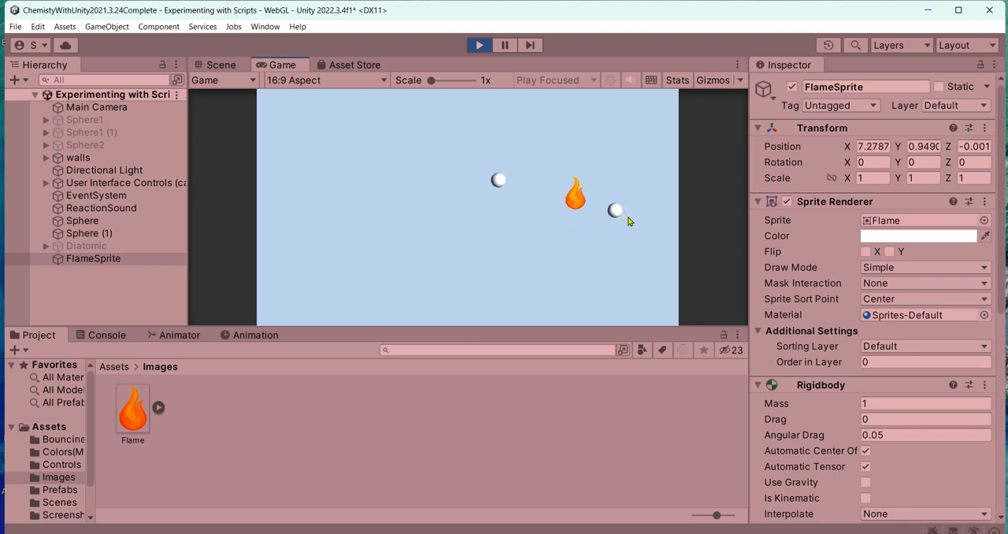
- Steer the flame among the moving spheres in the running scene to test collisions, and stop the run
{"action": "key", "text": "Left"}
{"action": "key", "text": "Down"}
{"action": "key", "text": "Right"}
{"action": "key", "text": "Up"}
{"action": "key", "text": "Left"}
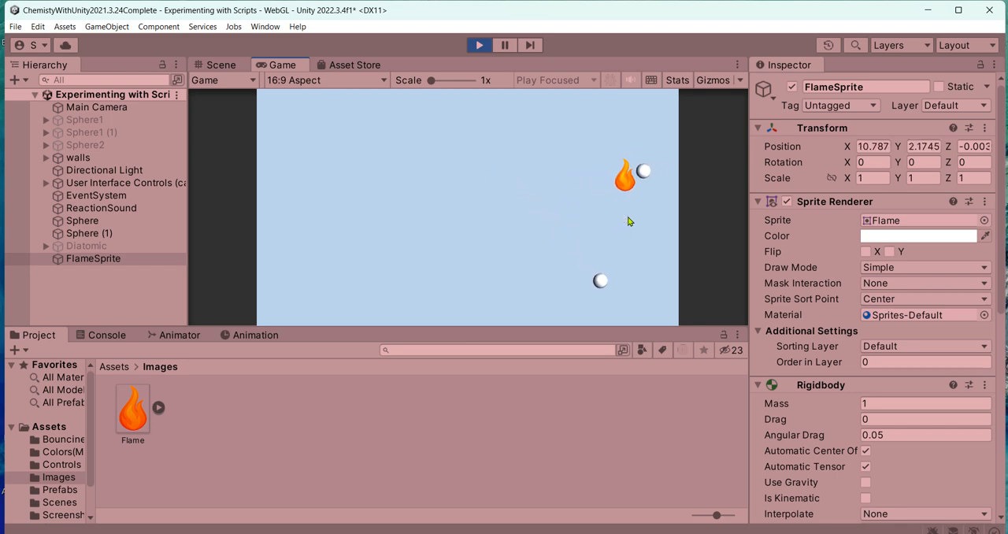
{"action": "key", "text": "Right"}
{"action": "key", "text": "Down"}
{"action": "key", "text": "Left"}
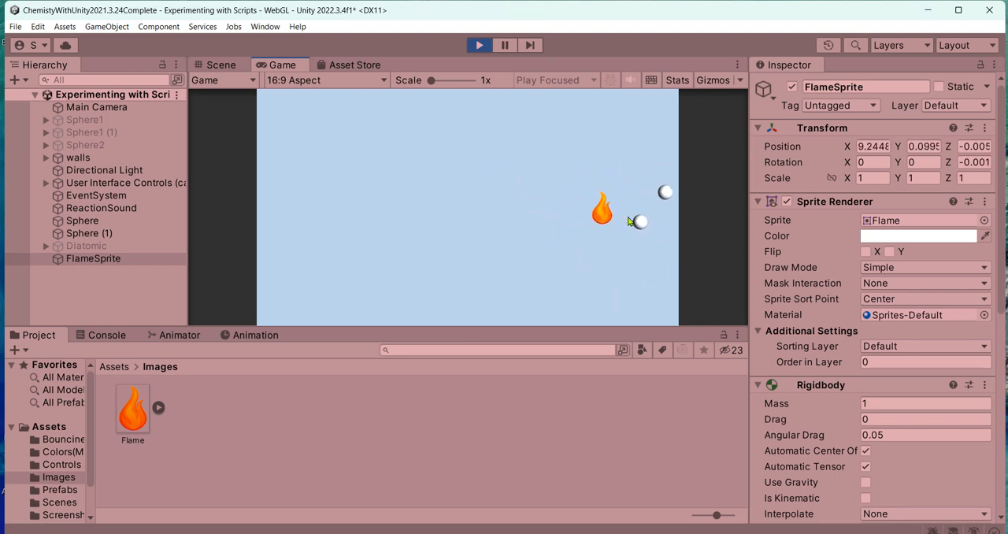
{"action": "key", "text": "Right"}
{"action": "key", "text": "Left"}
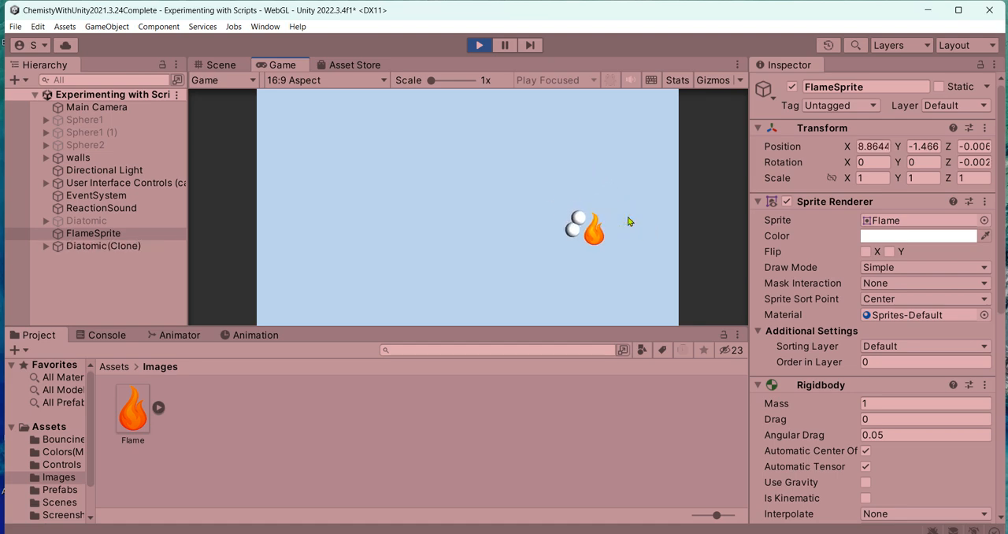
{"action": "key", "text": "Down"}
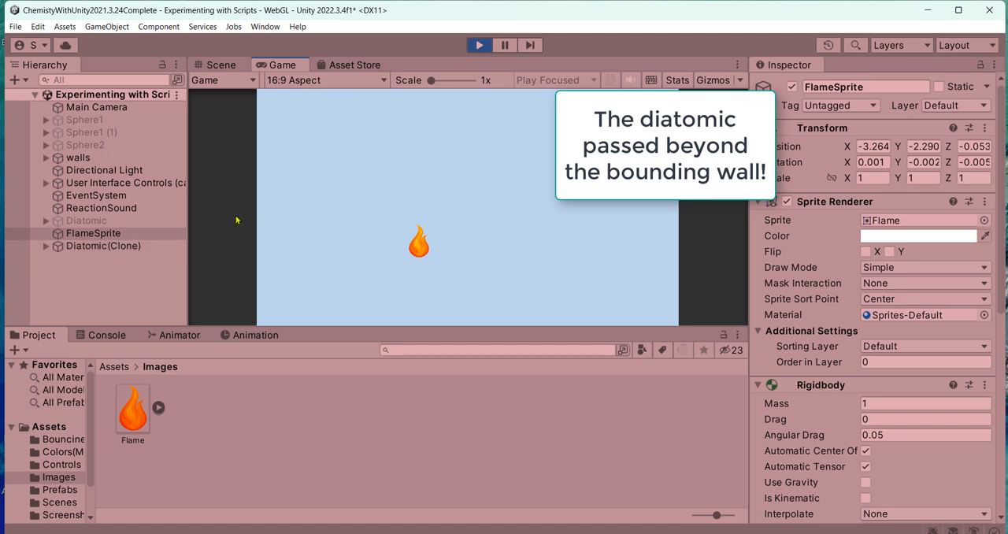
{"action": "left_click", "coordinate": [480, 46]}
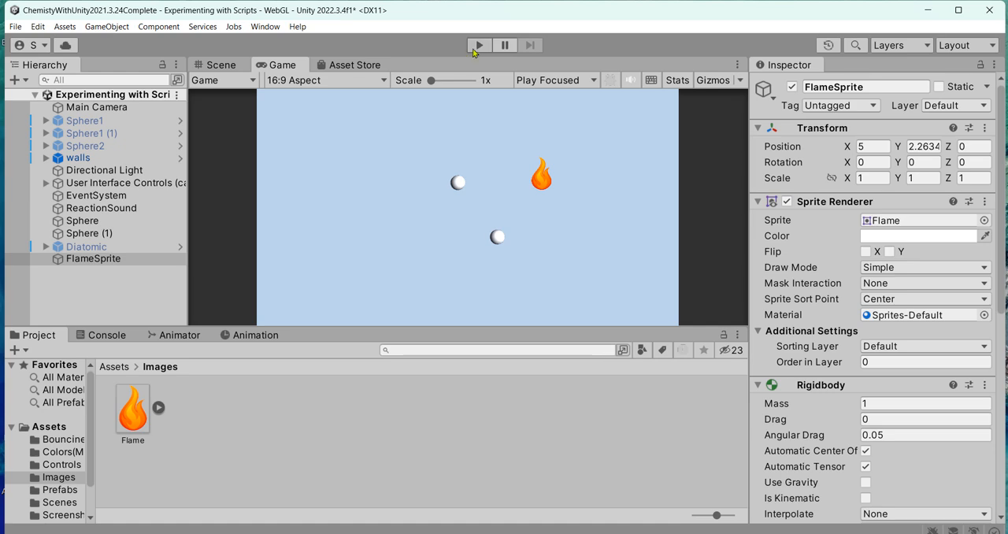
- Check the Rigidbody constraints of Sphere and Sphere (1) together, making sure Freeze Position Z is on
{"action": "left_click", "coordinate": [131, 221]}
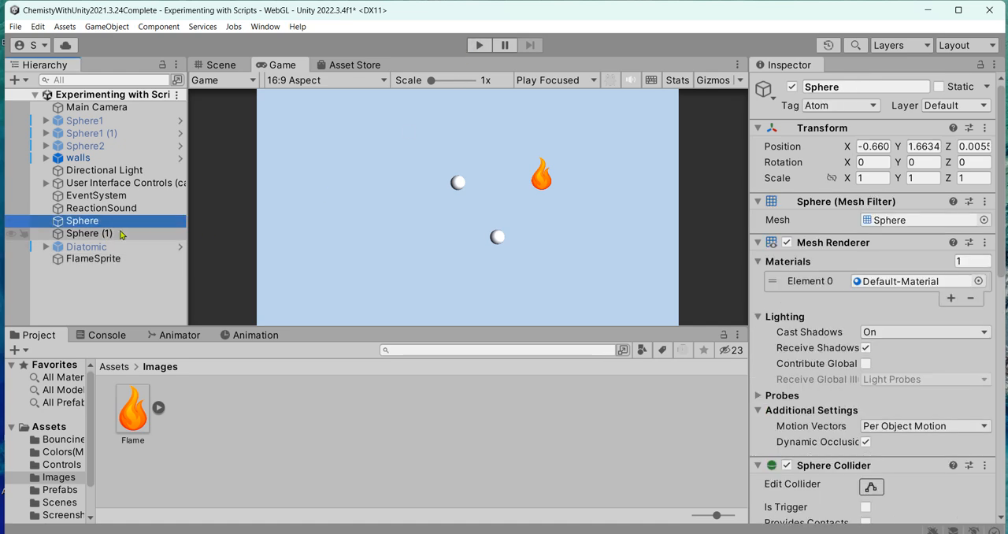
{"action": "left_click", "coordinate": [111, 233], "text": "shift"}
{"action": "scroll", "coordinate": [797, 309], "scroll_direction": "down", "scroll_amount": 1}
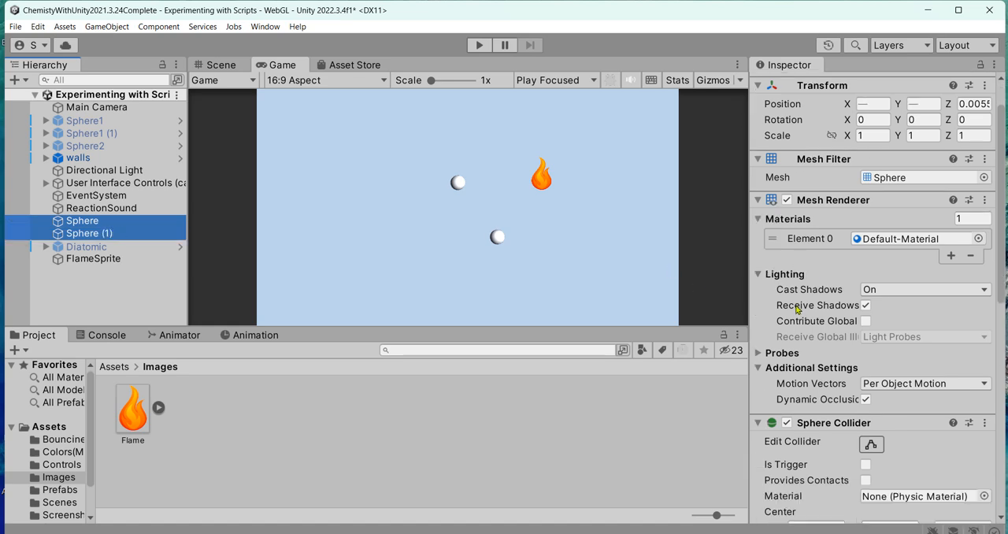
{"action": "scroll", "coordinate": [797, 310], "scroll_direction": "down", "scroll_amount": 5}
{"action": "scroll", "coordinate": [797, 309], "scroll_direction": "down", "scroll_amount": 3}
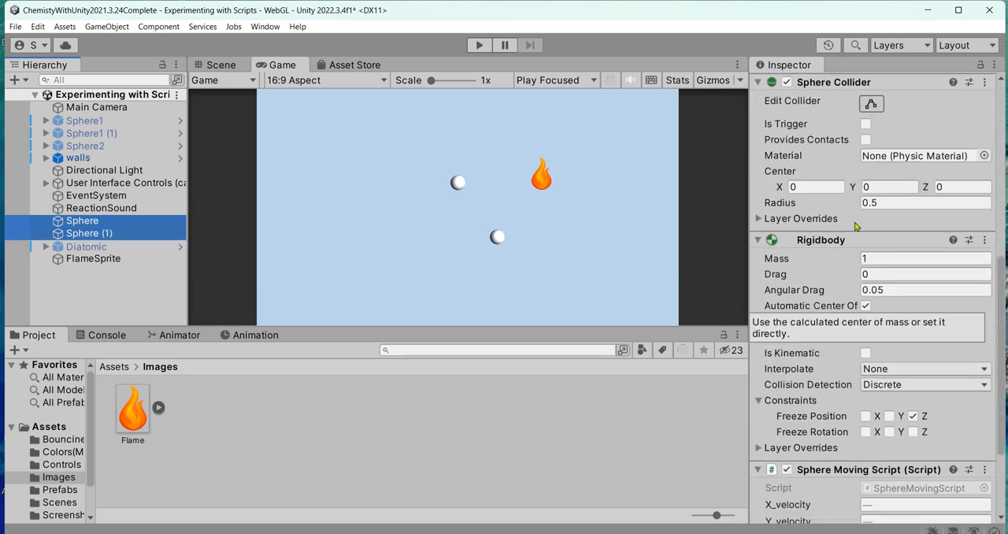
{"action": "scroll", "coordinate": [819, 331], "scroll_direction": "down", "scroll_amount": 3}
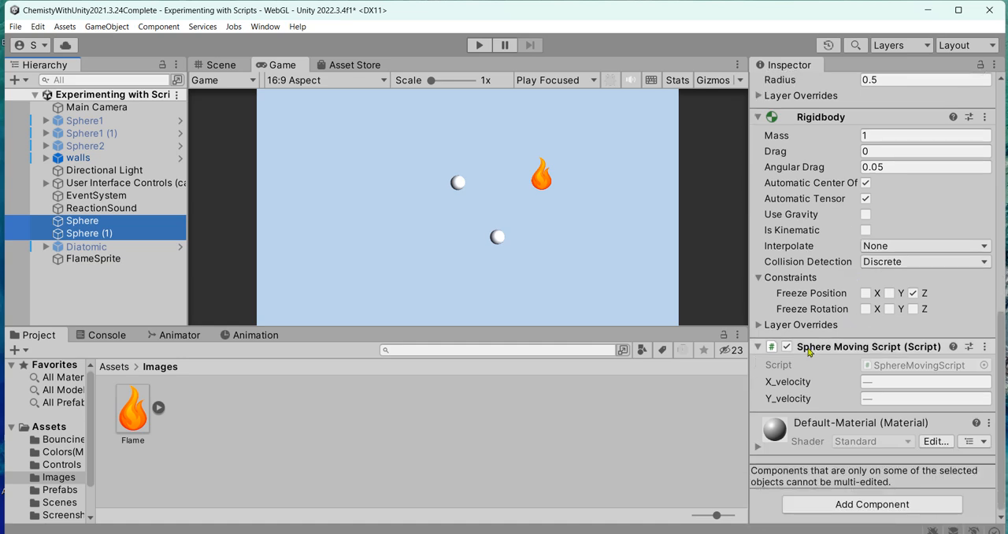
{"action": "left_click", "coordinate": [758, 278]}
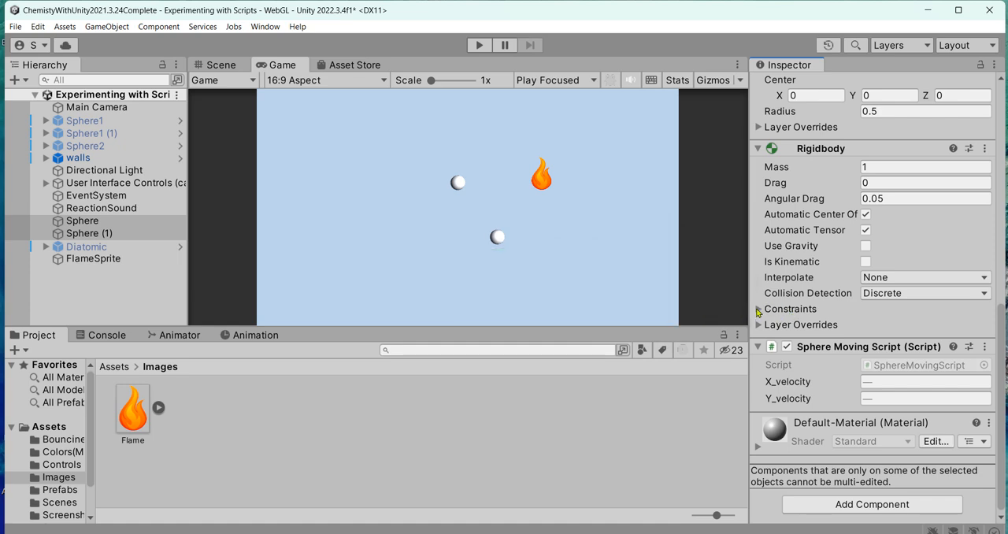
{"action": "left_click", "coordinate": [759, 309]}
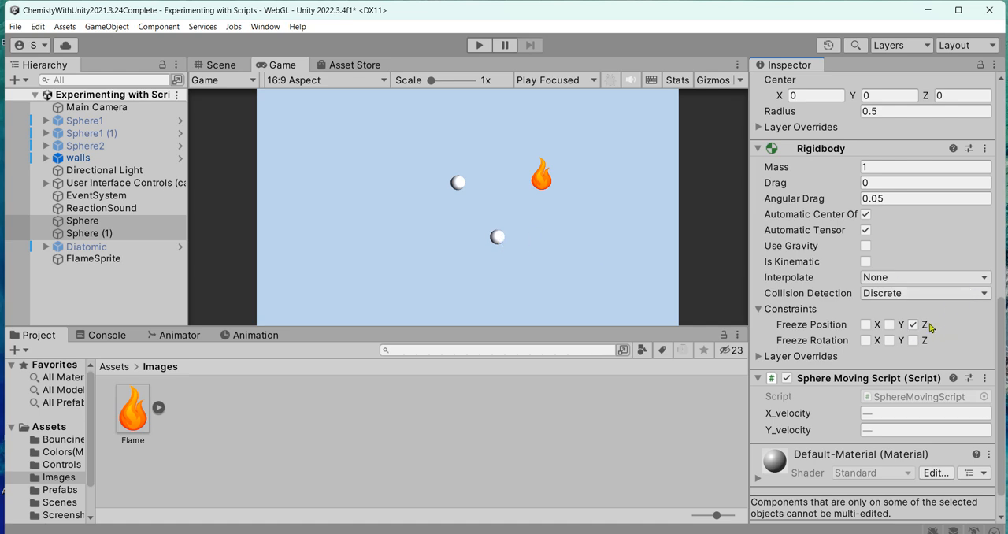
{"action": "left_click", "coordinate": [914, 325]}
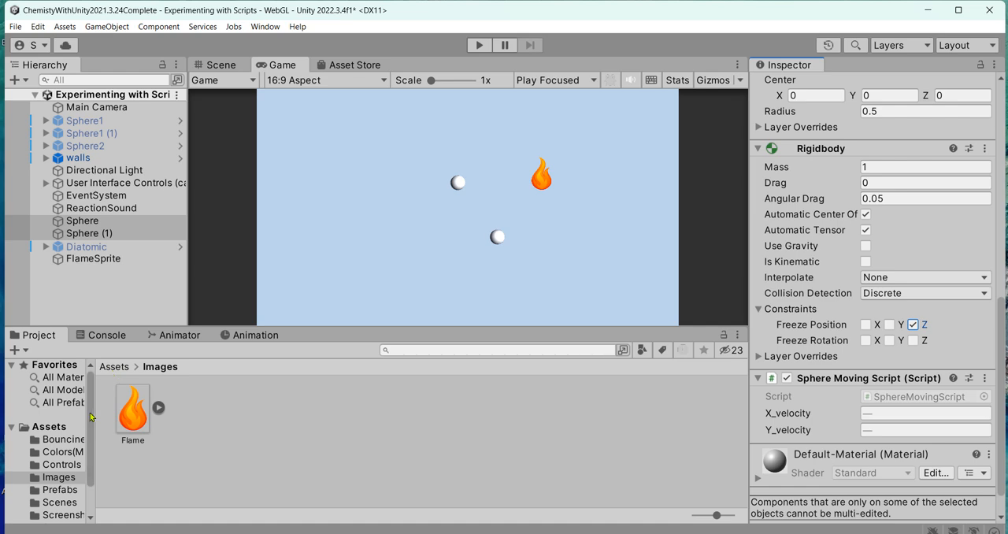
- Turn on Freeze Position Z in the Rigidbody constraints of the Diatomic prefab and run the scene to test it
{"action": "left_click", "coordinate": [54, 428]}
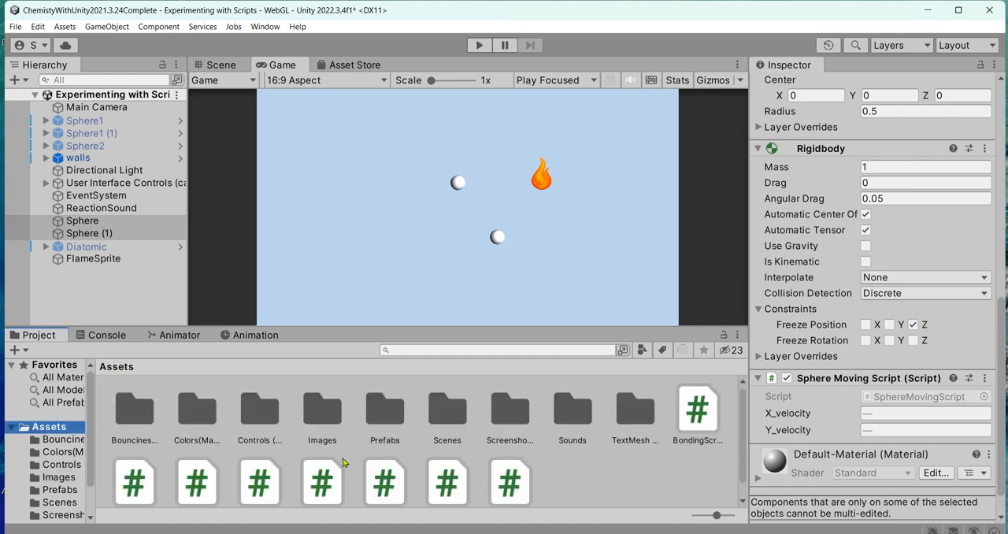
{"action": "double_click", "coordinate": [385, 409]}
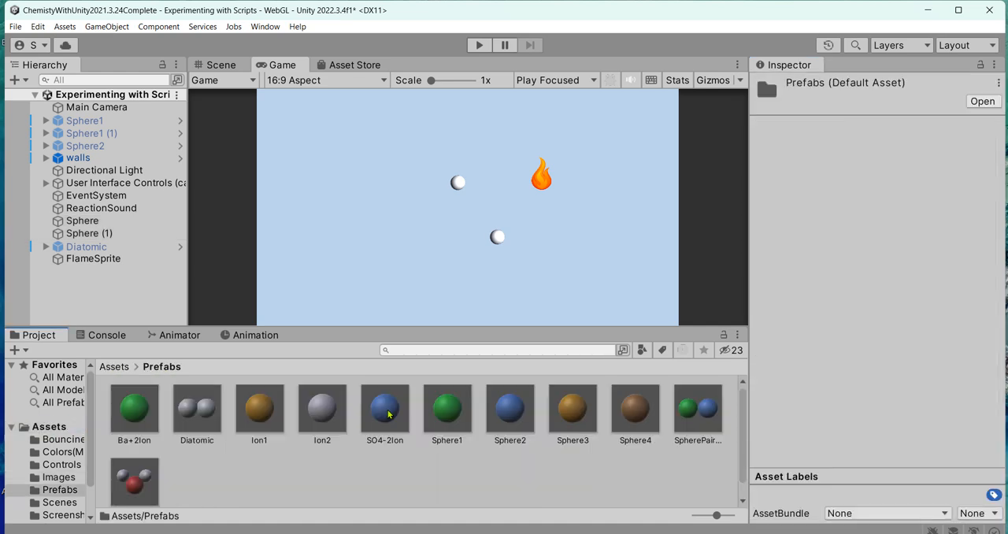
{"action": "left_click", "coordinate": [204, 406]}
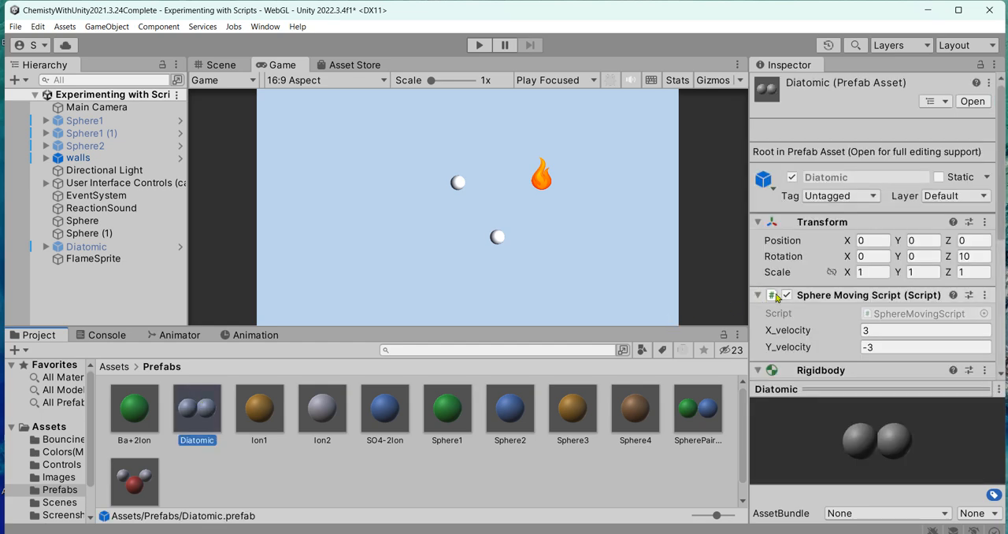
{"action": "scroll", "coordinate": [777, 298], "scroll_direction": "down", "scroll_amount": 6}
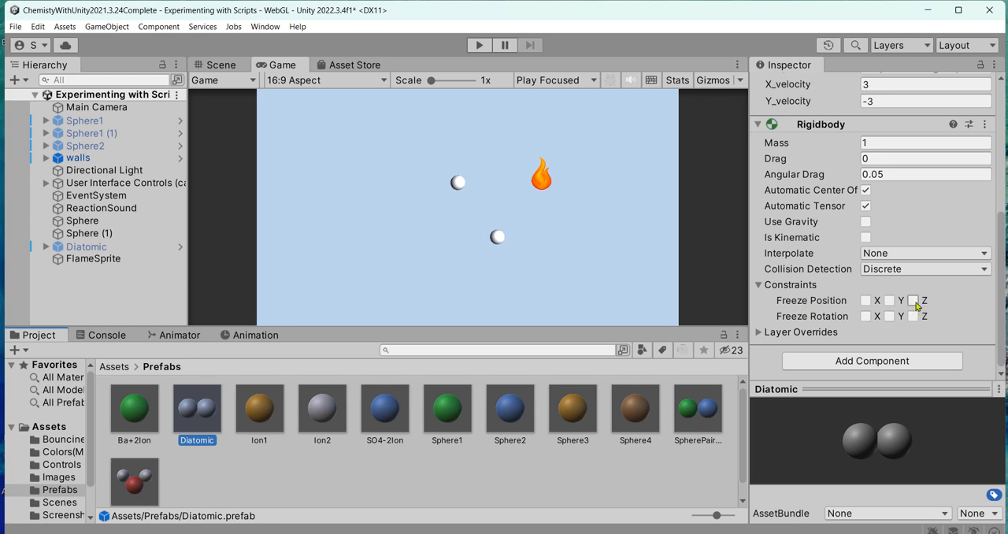
{"action": "left_click", "coordinate": [913, 301]}
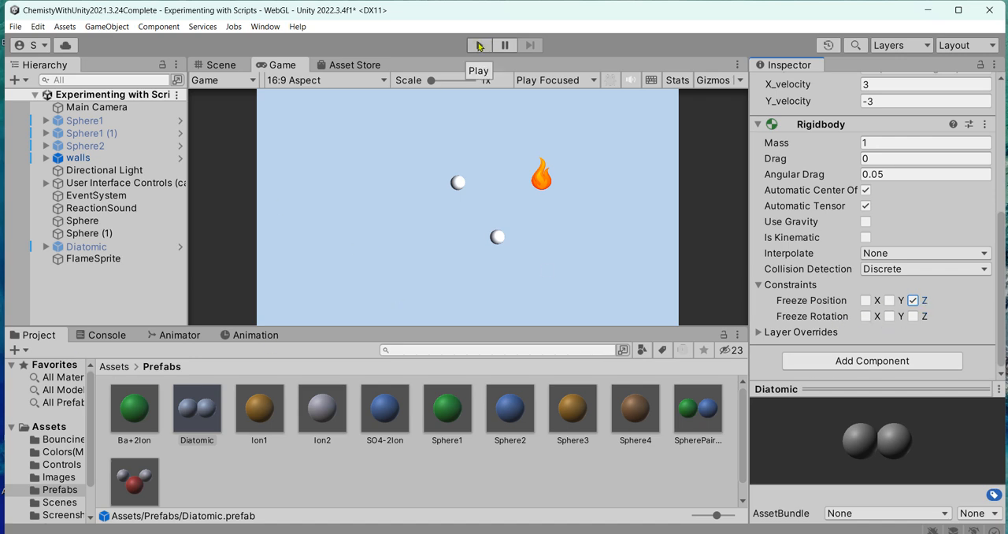
{"action": "left_click", "coordinate": [479, 46]}
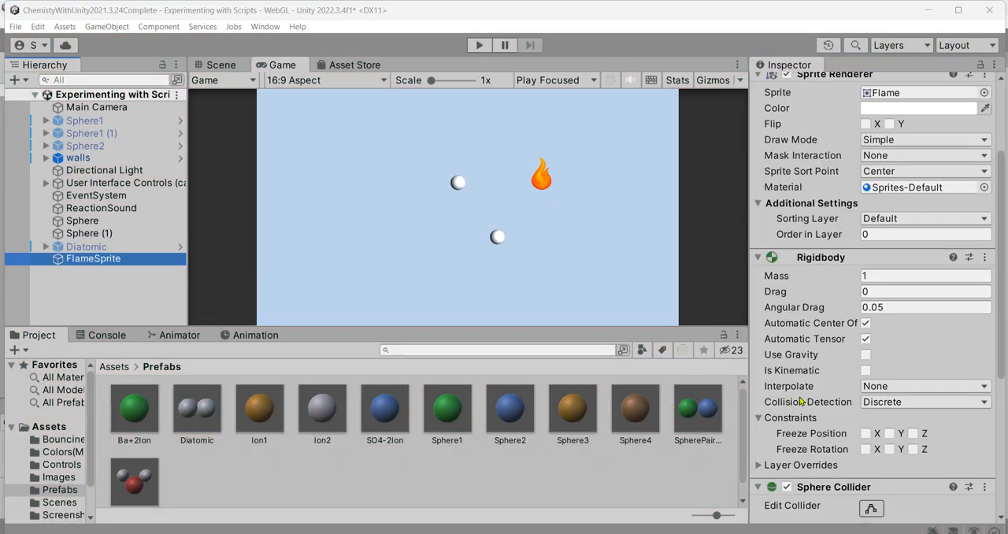
- Assign the Bounce 1.0 physic material to FlameSprite's Sphere Collider
{"action": "scroll", "coordinate": [801, 401], "scroll_direction": "down", "scroll_amount": 5}
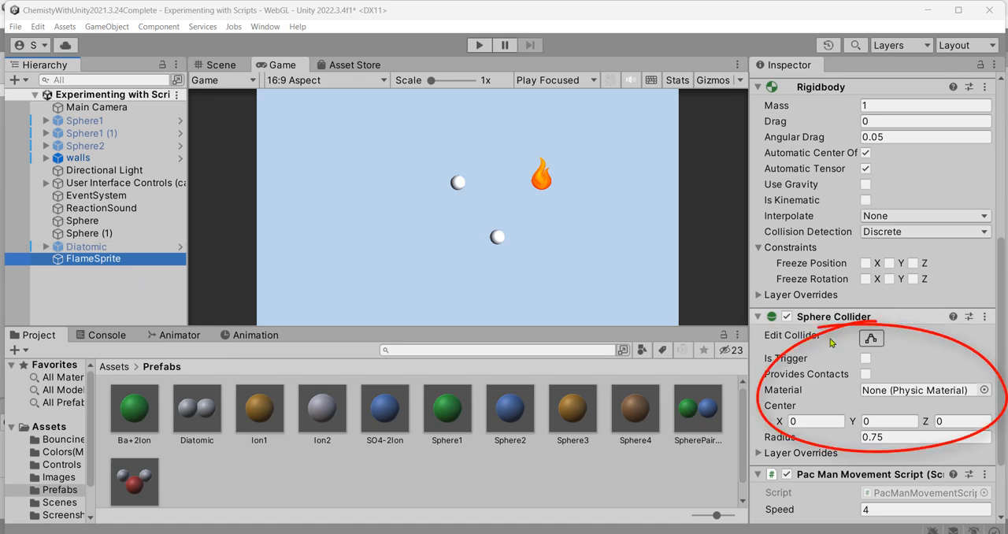
{"action": "left_click", "coordinate": [983, 390]}
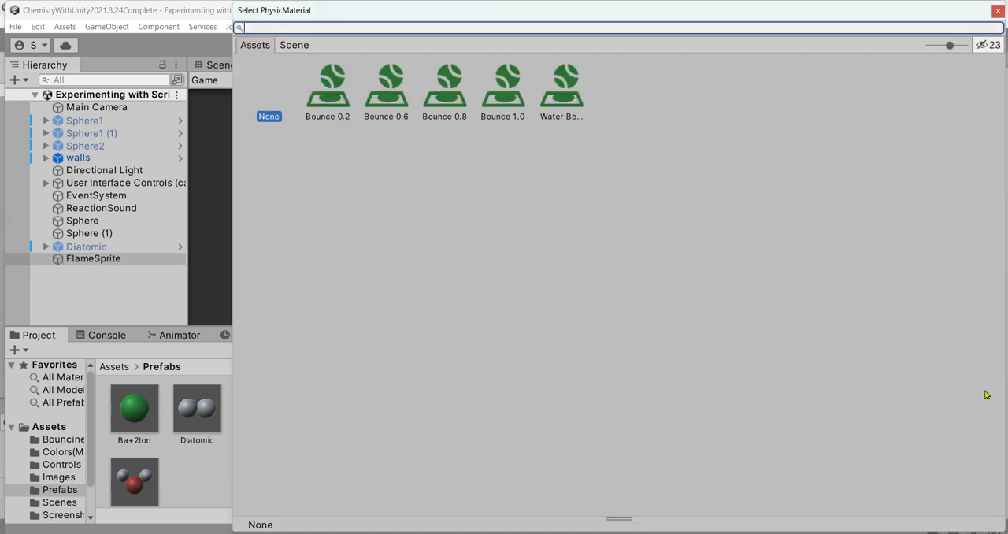
{"action": "double_click", "coordinate": [508, 92]}
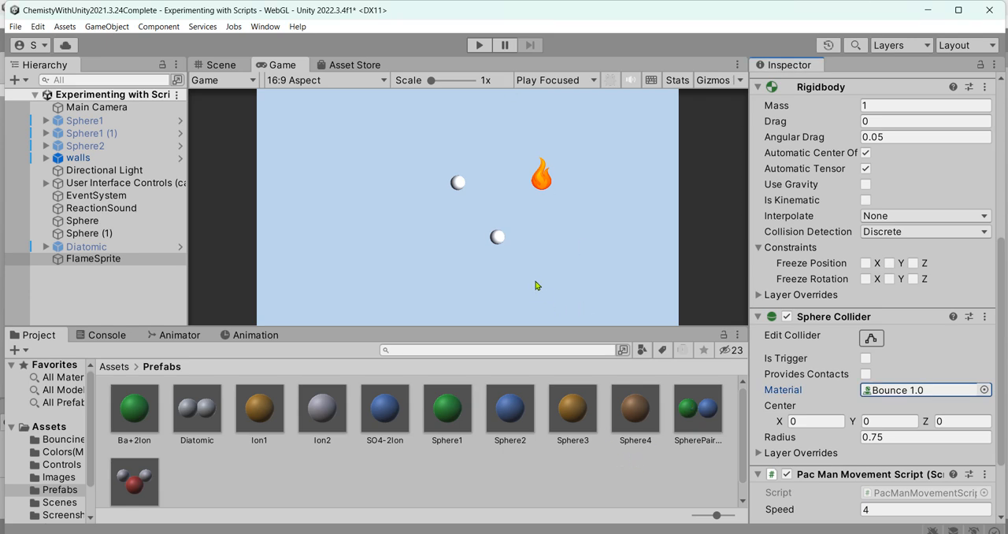
- Select Sphere and Sphere (1) together and assign the Bounce 1.0 physic material to their Sphere Colliders
{"action": "left_click", "coordinate": [82, 221]}
{"action": "left_click", "coordinate": [93, 259]}
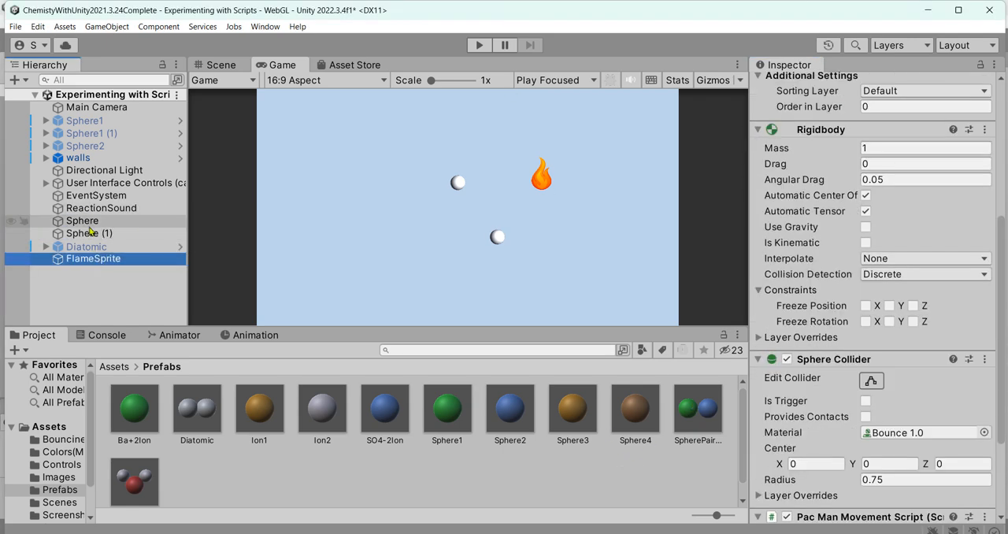
{"action": "left_click", "coordinate": [88, 221]}
{"action": "left_click", "coordinate": [130, 233], "text": "shift"}
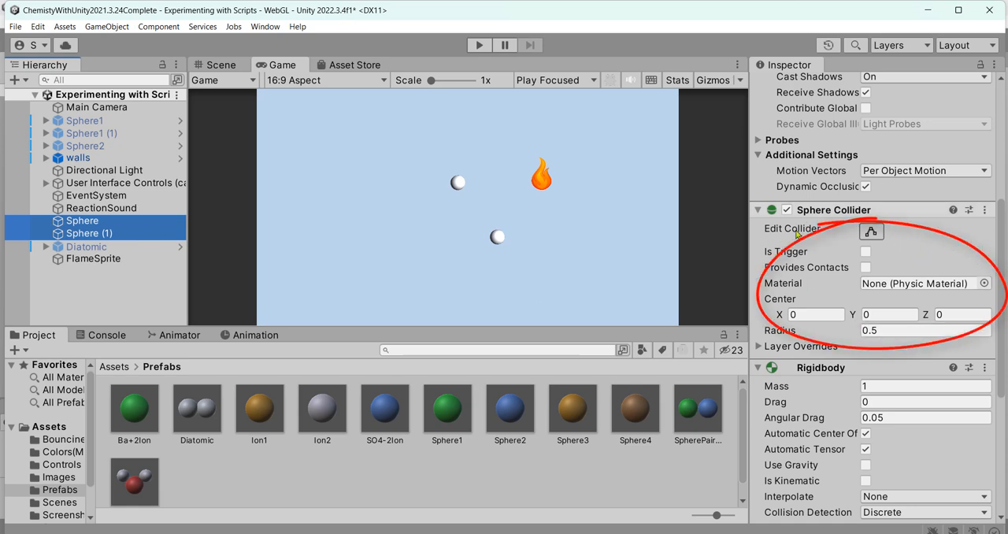
{"action": "left_click", "coordinate": [984, 283]}
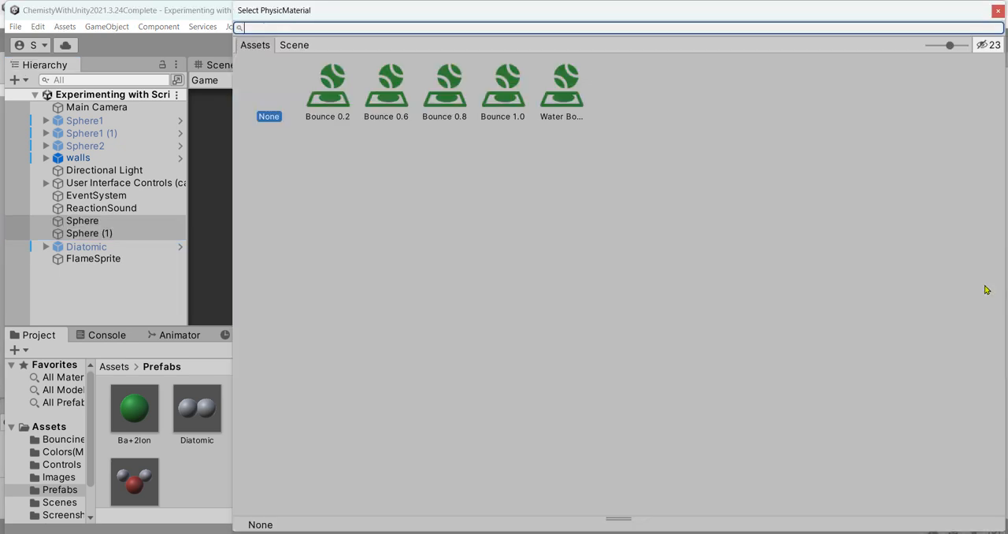
{"action": "double_click", "coordinate": [508, 87]}
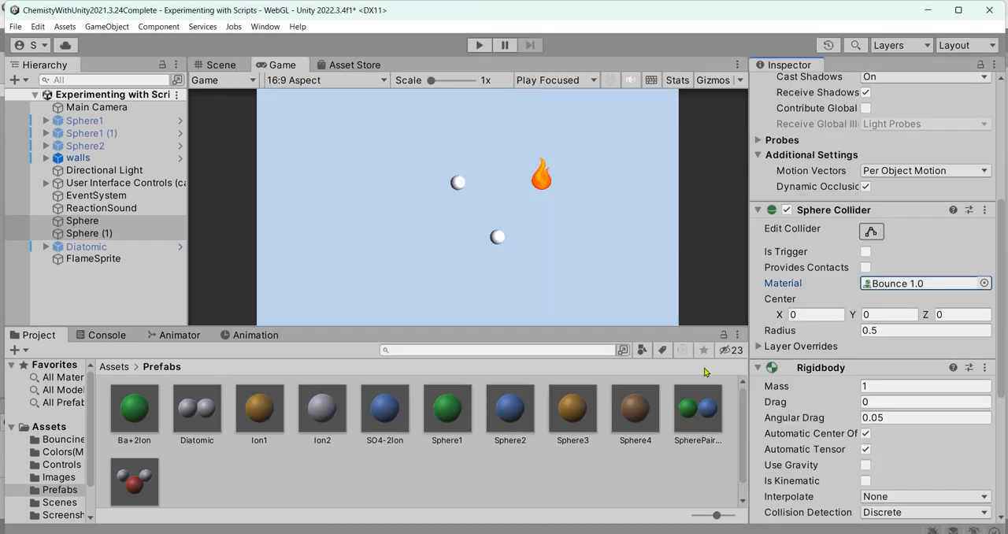